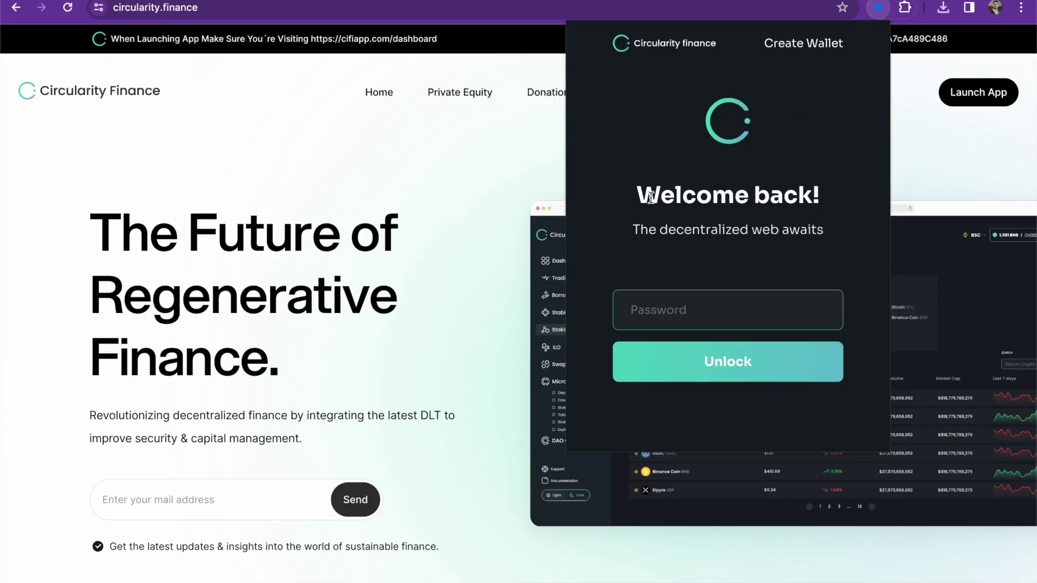
- Start a new wallet, review the generated private key, mnemonic and public key, and copy the private key
drag(634, 193, 840, 193)
click(840, 193)
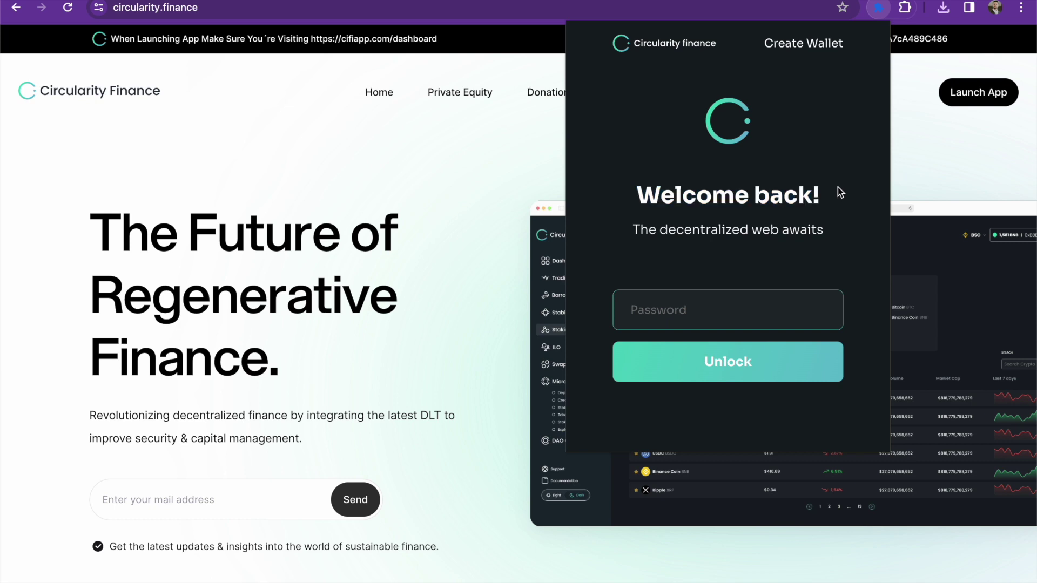
click(823, 46)
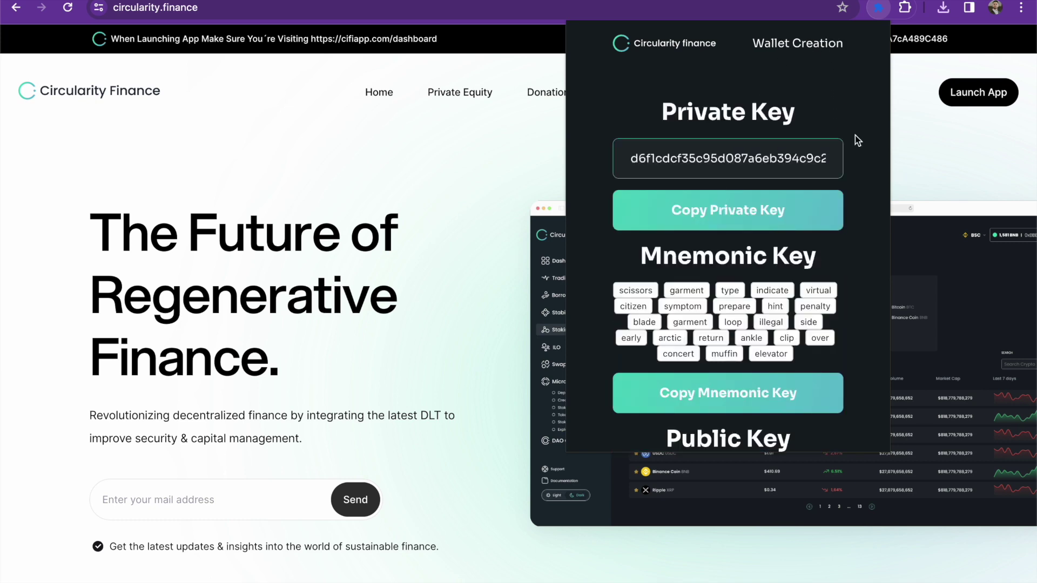
scroll(858, 141, down, 3)
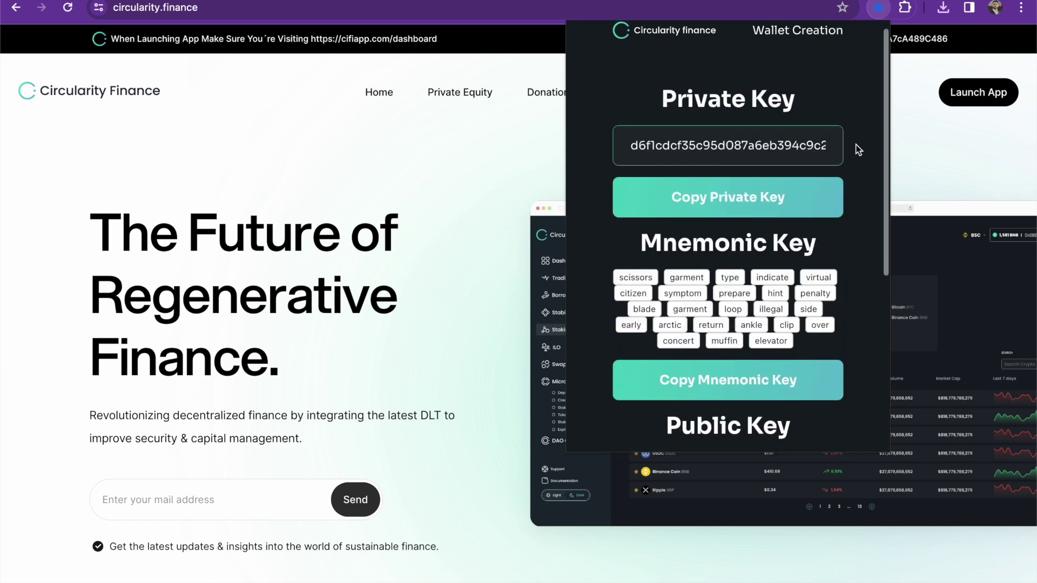
scroll(858, 149, down, 3)
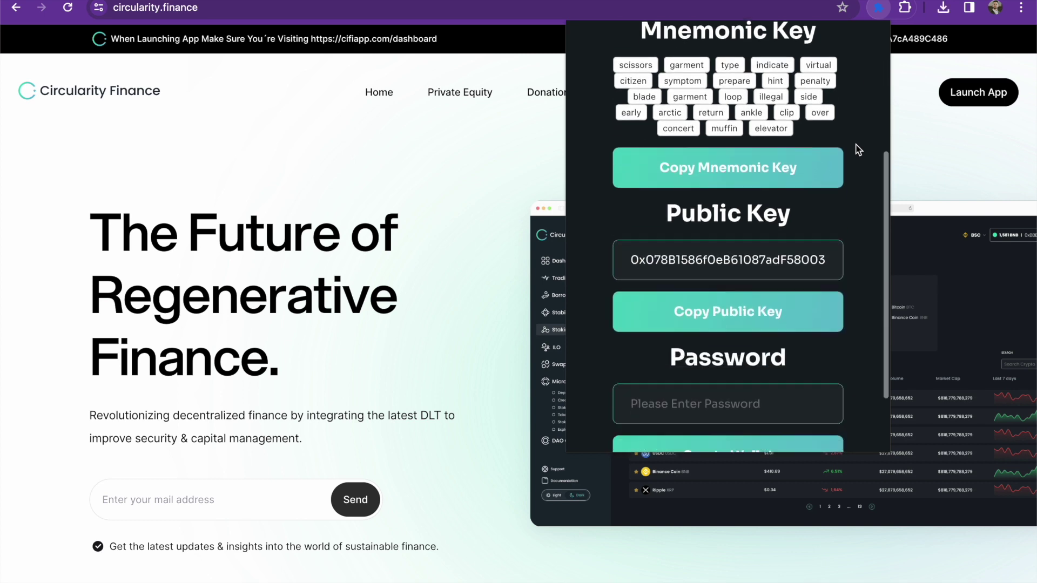
scroll(859, 241, down, 2)
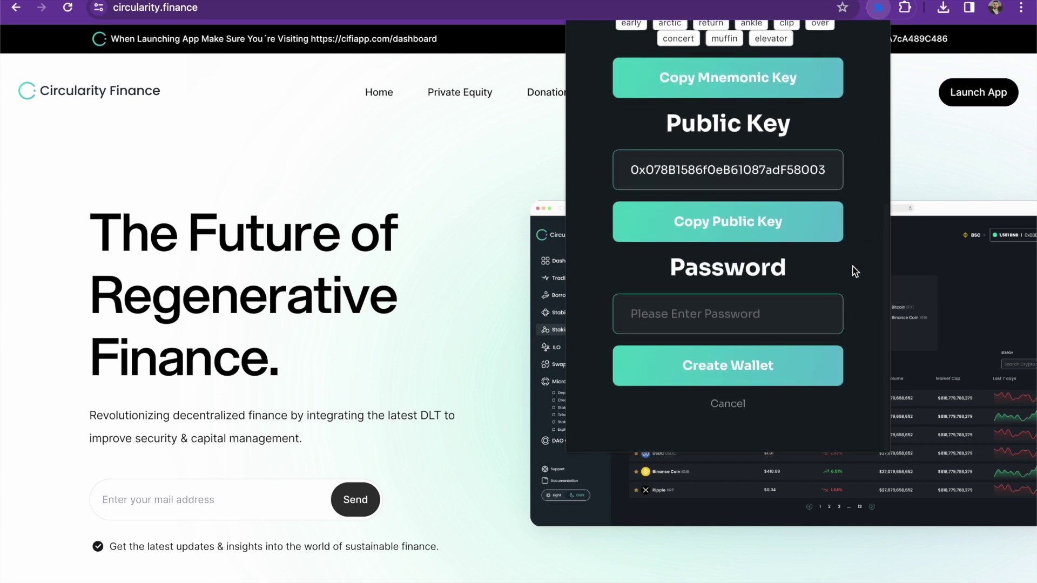
scroll(858, 333, up, 8)
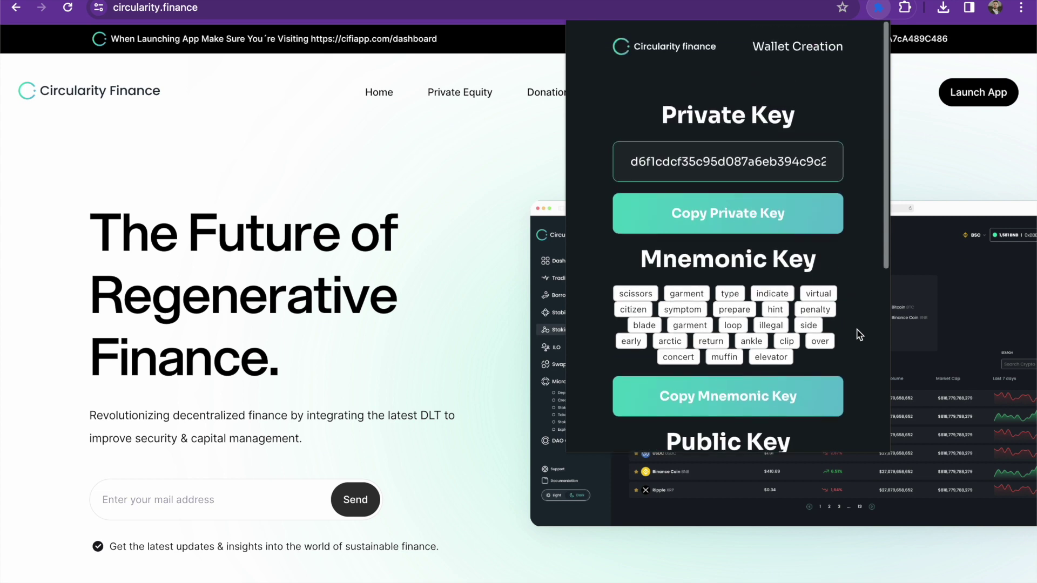
click(702, 215)
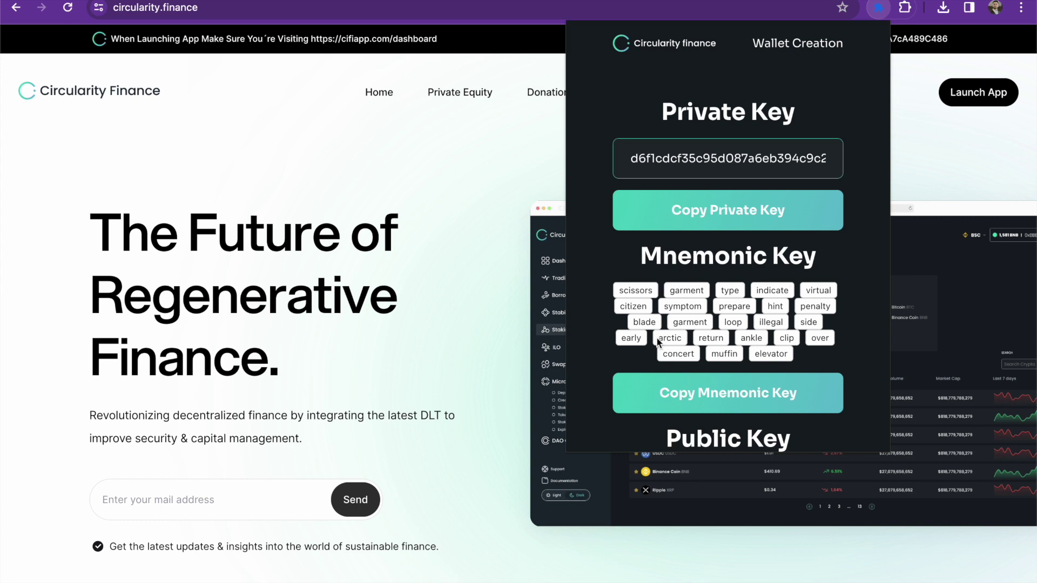
- Copy the new wallet's mnemonic phrase and its public key
click(728, 399)
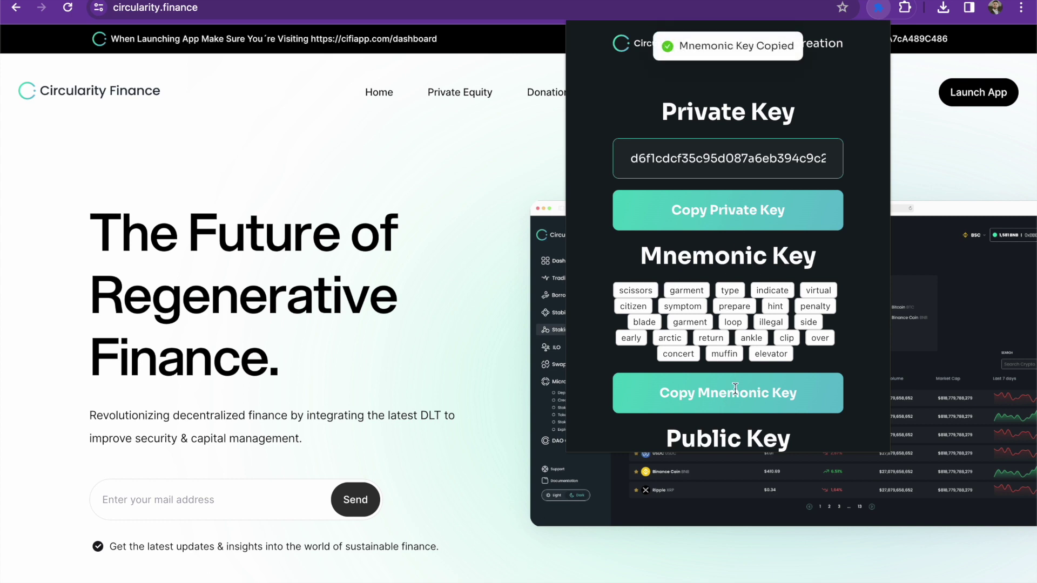
drag(616, 288, 789, 354)
click(789, 355)
scroll(789, 359, down, 1)
scroll(790, 359, down, 2)
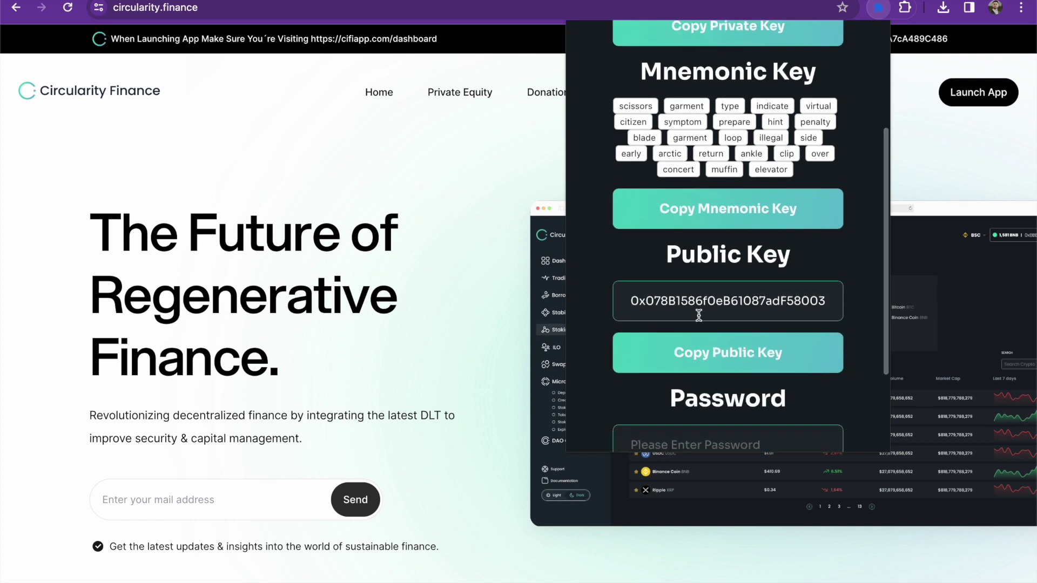
double_click(646, 350)
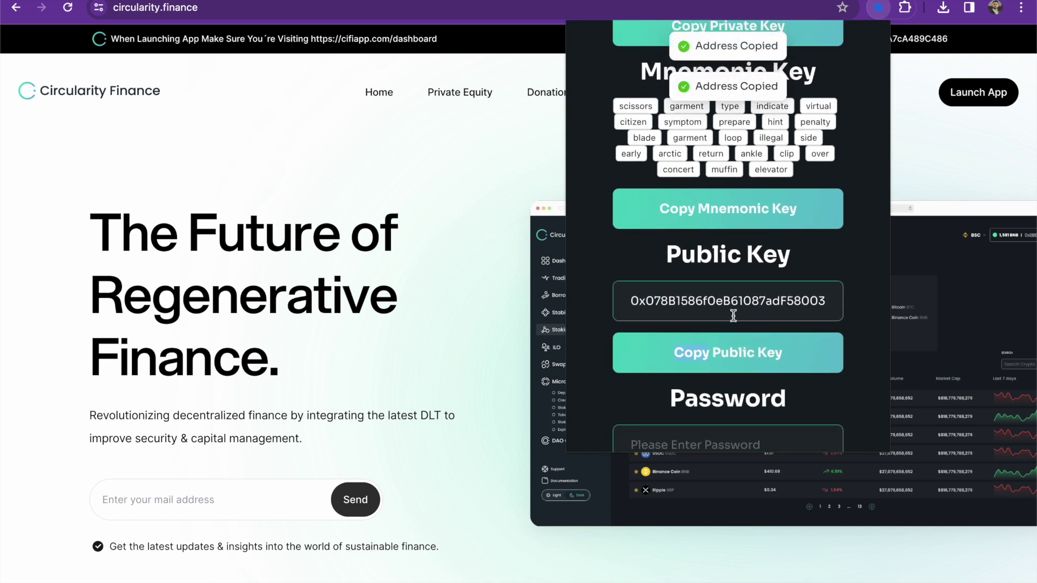
scroll(733, 316, down, 2)
- Enter a wallet password and finish creating the wallet
click(758, 311)
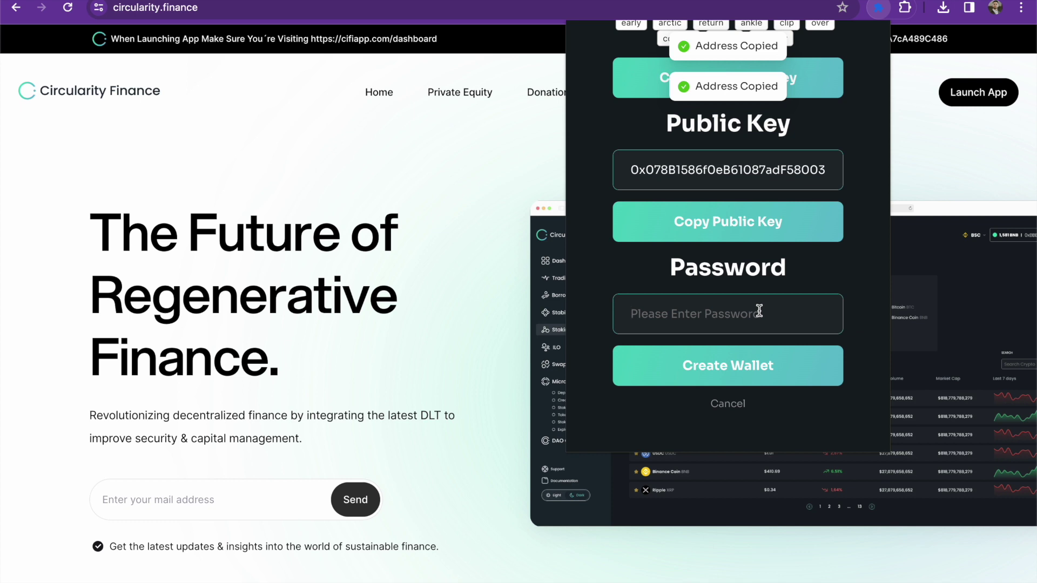
text(••)
key(BackSpace)
key(BackSpace)
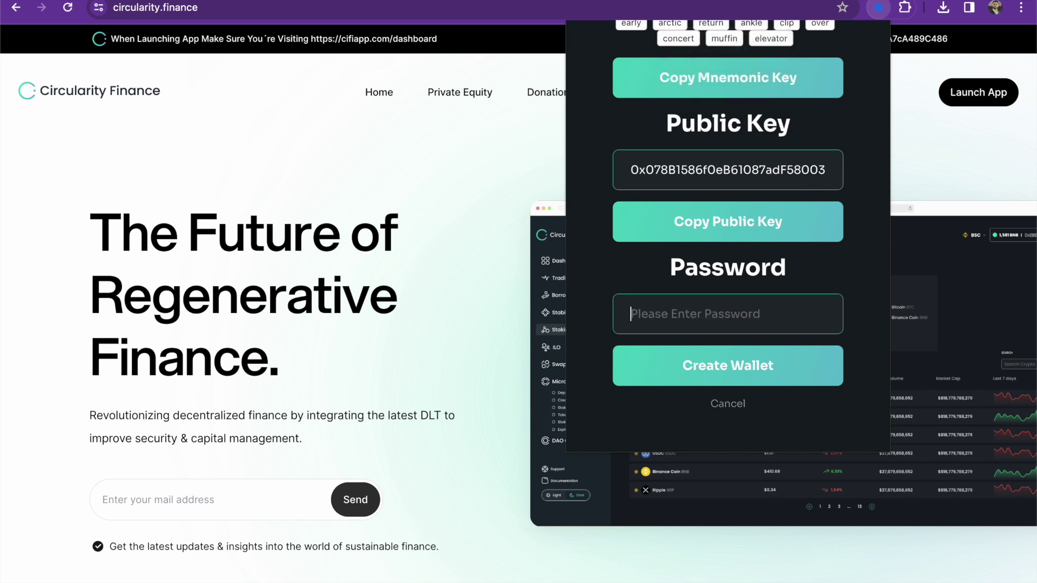
text(••)
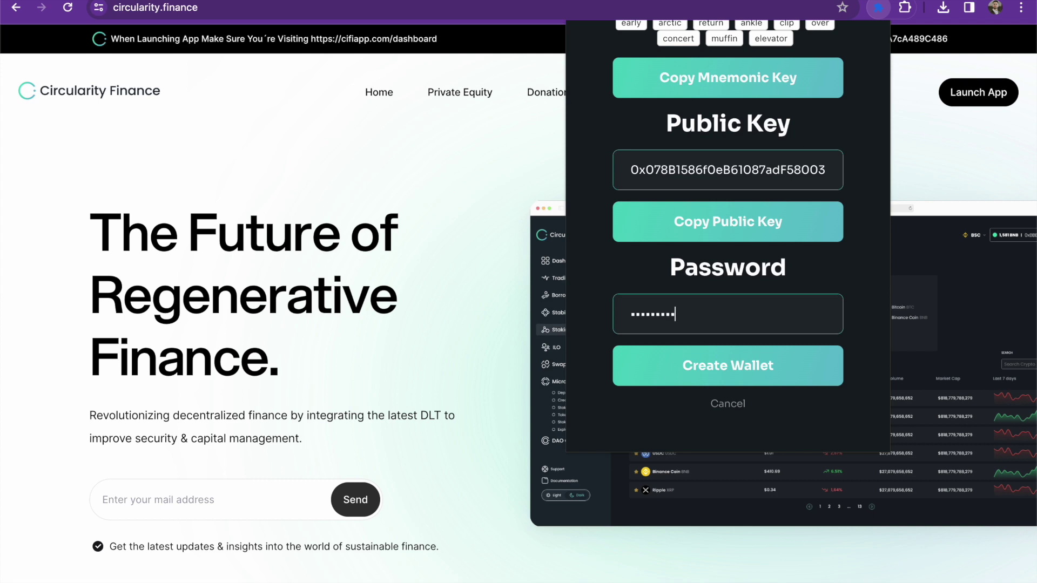
text(••••••••)
click(805, 366)
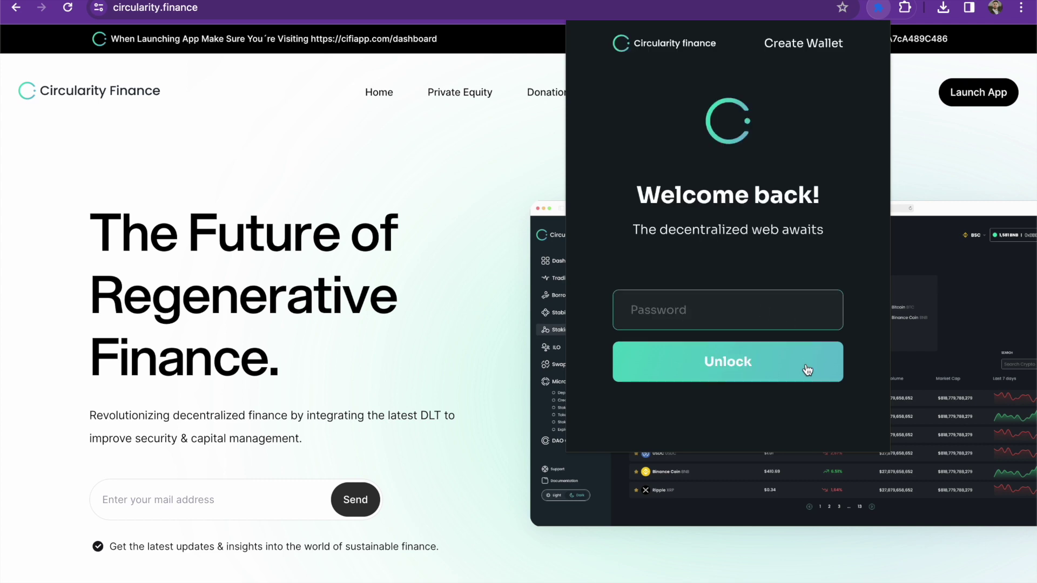
- Unlock the new wallet with its password to reach the 0.00 XDC dashboard
click(751, 303)
text(••••••••••••)
click(807, 370)
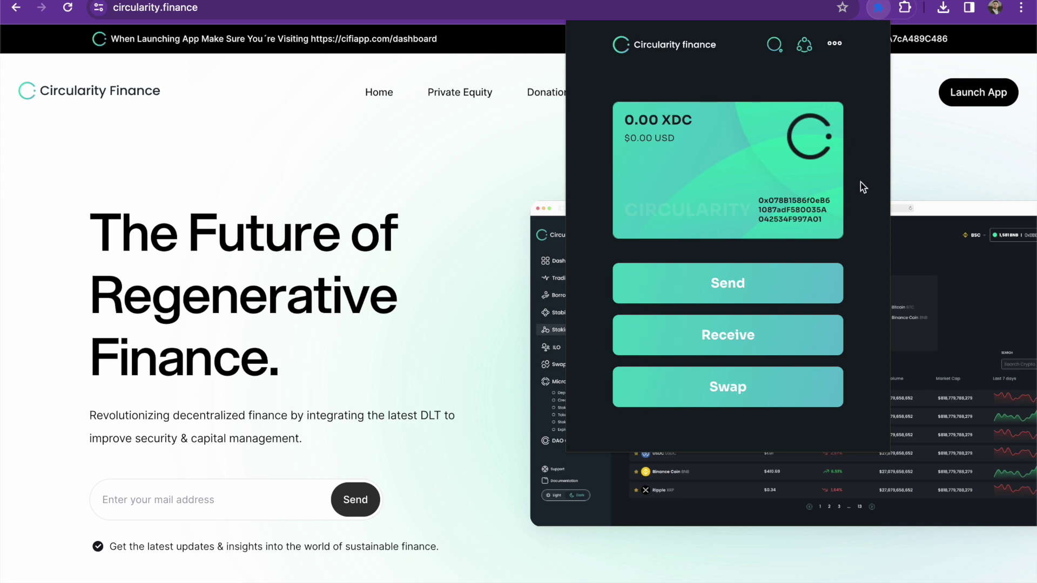
- Open and cancel the Send form, then view and close the wallet's receiving address
click(741, 285)
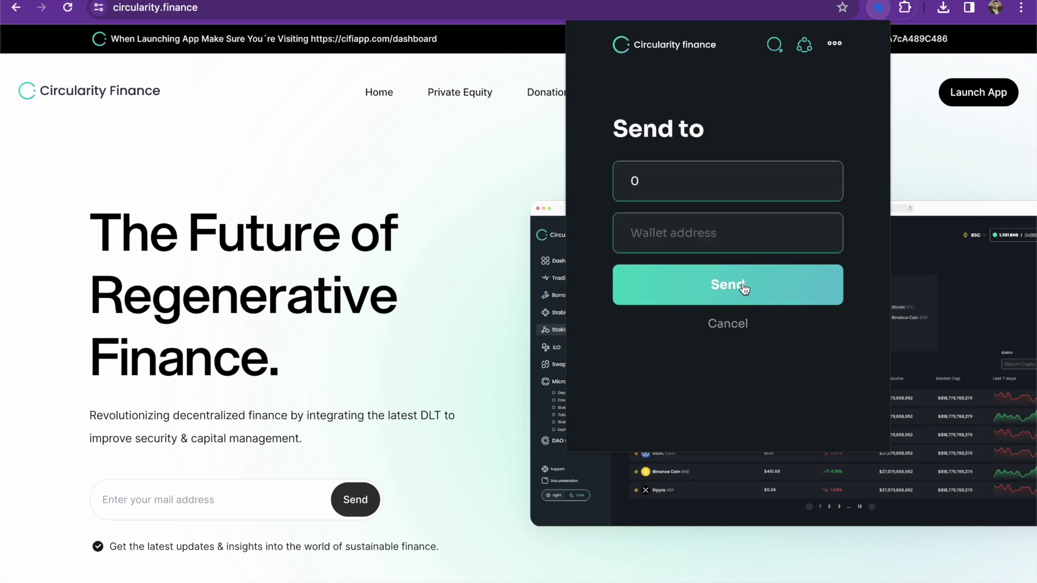
click(745, 324)
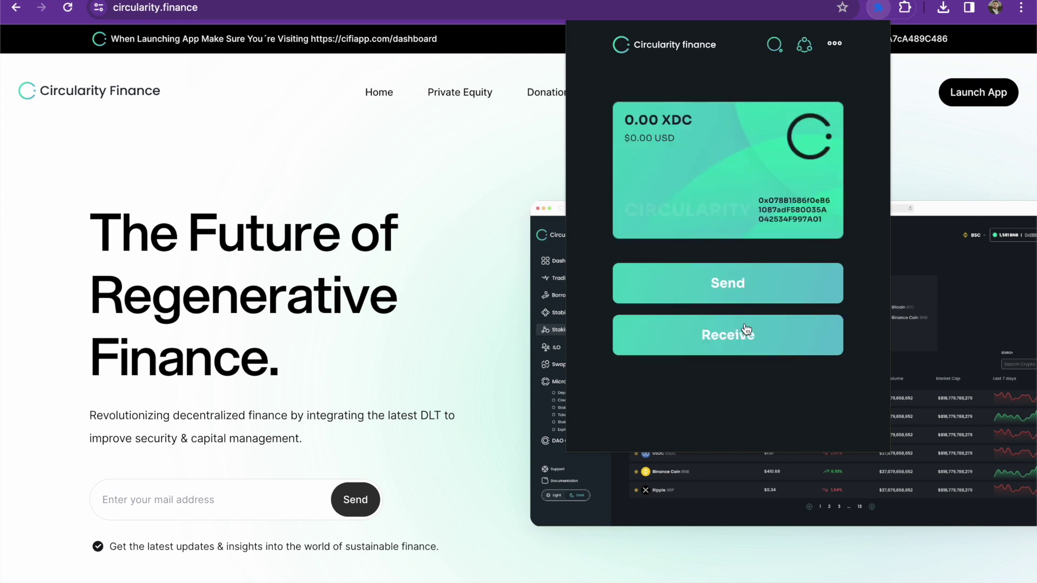
click(762, 336)
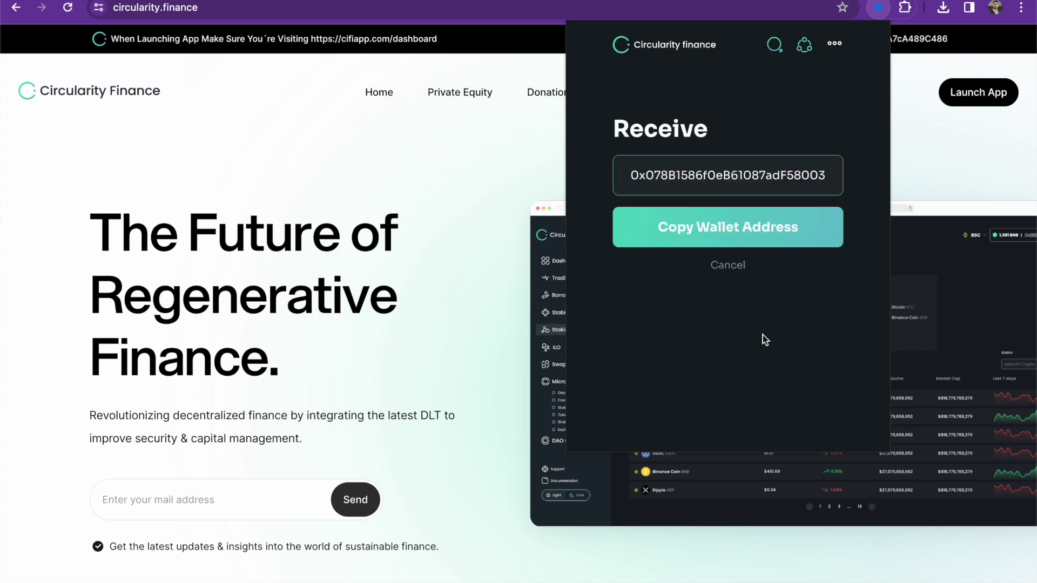
click(739, 268)
- Open the Swap form and paste the token contract address into the token picker search
click(756, 397)
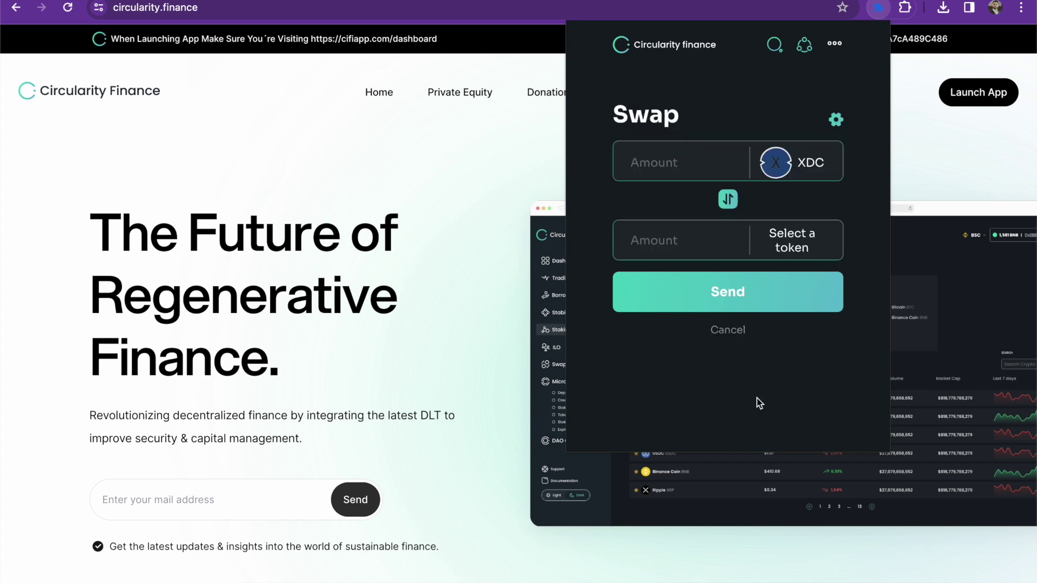
click(786, 238)
key(ctrl+v)
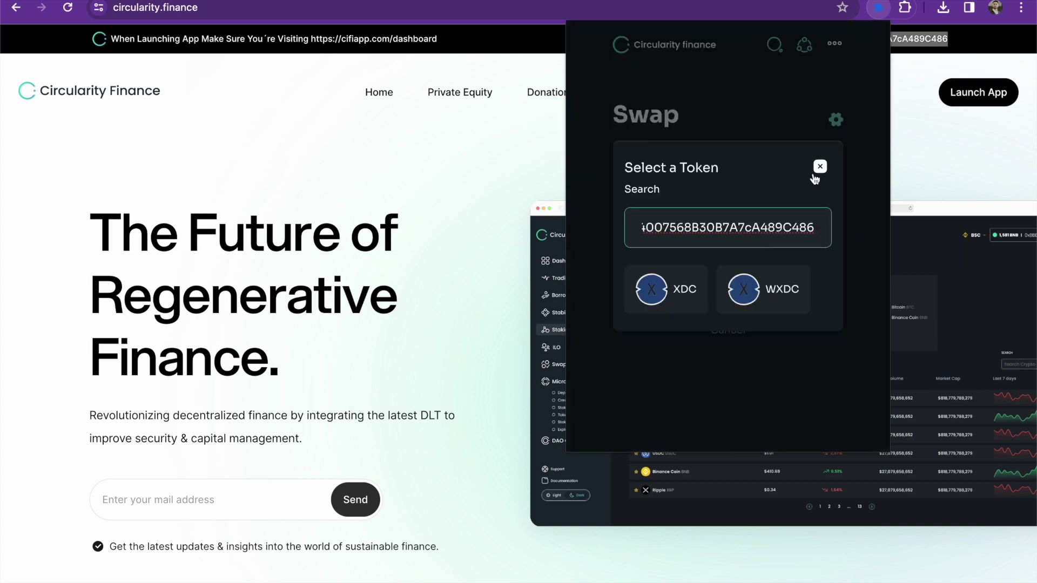
click(818, 166)
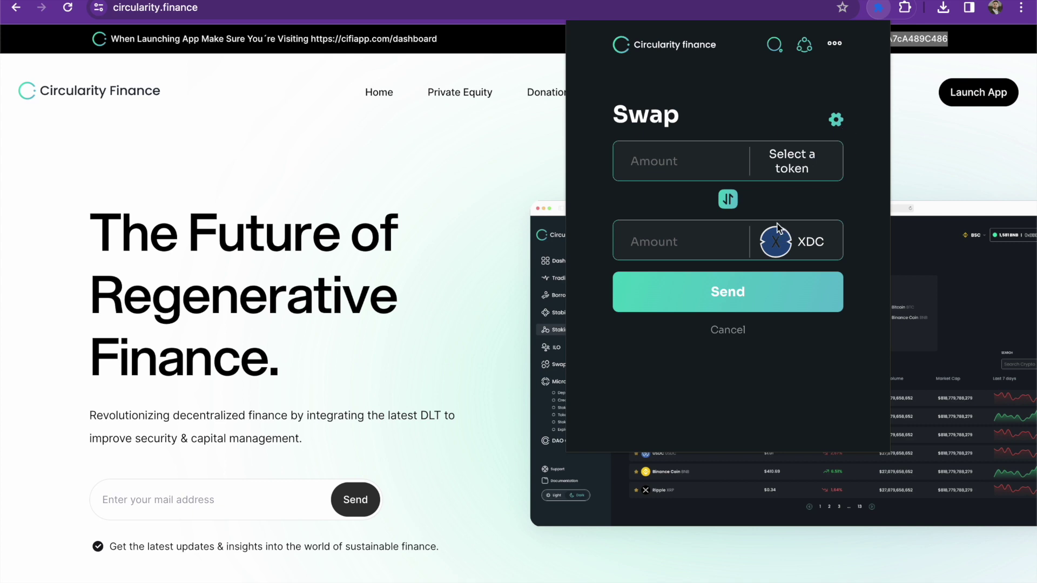
- Return to the wallet home and make the browser window narrower
click(727, 329)
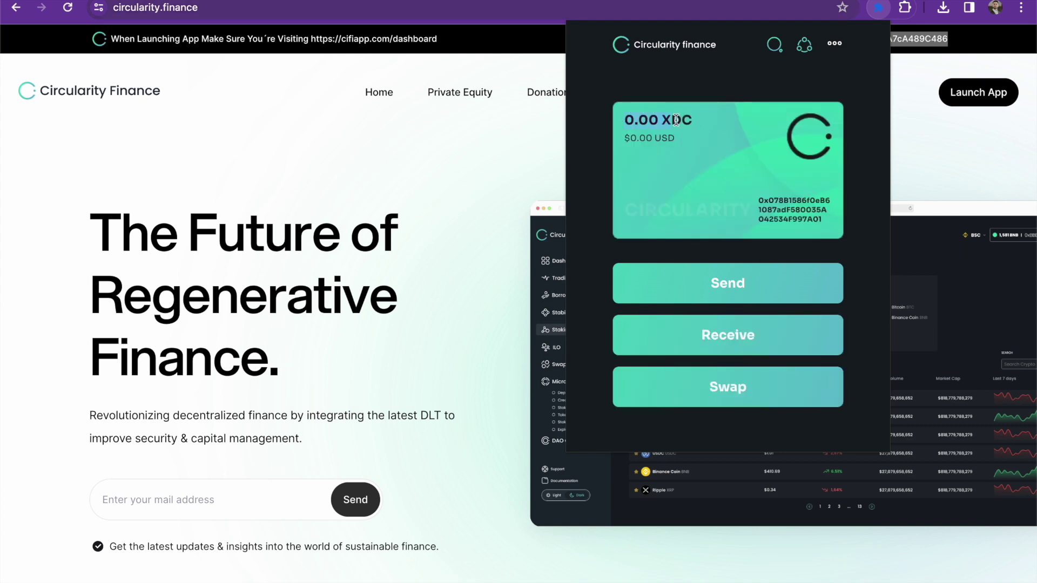
click(693, 117)
drag(1033, 181, 924, 182)
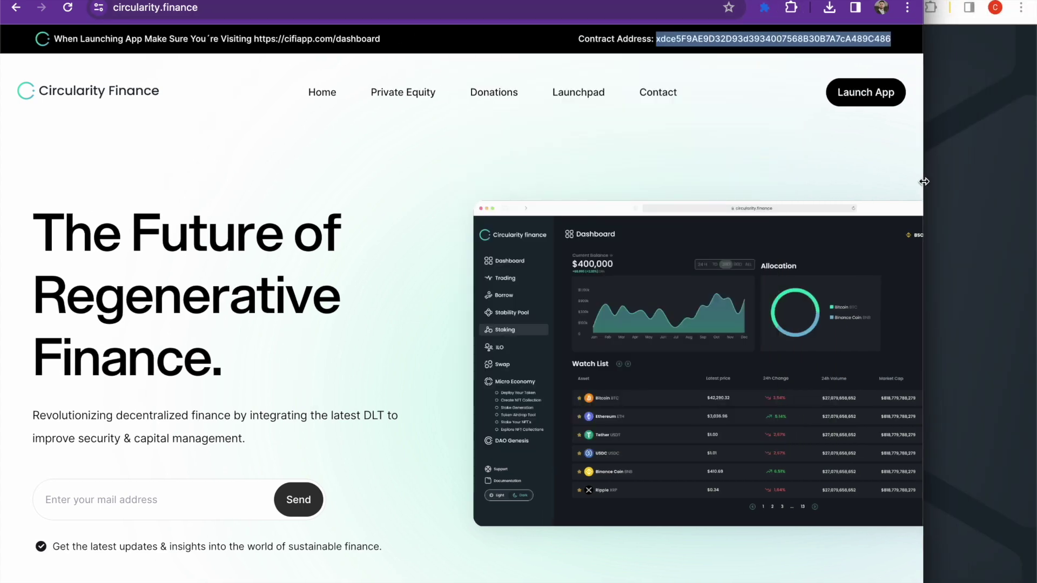
- Bring forward the Google new tab window, glance at MetaMask, and reopen the Circularity wallet
click(972, 2)
click(905, 7)
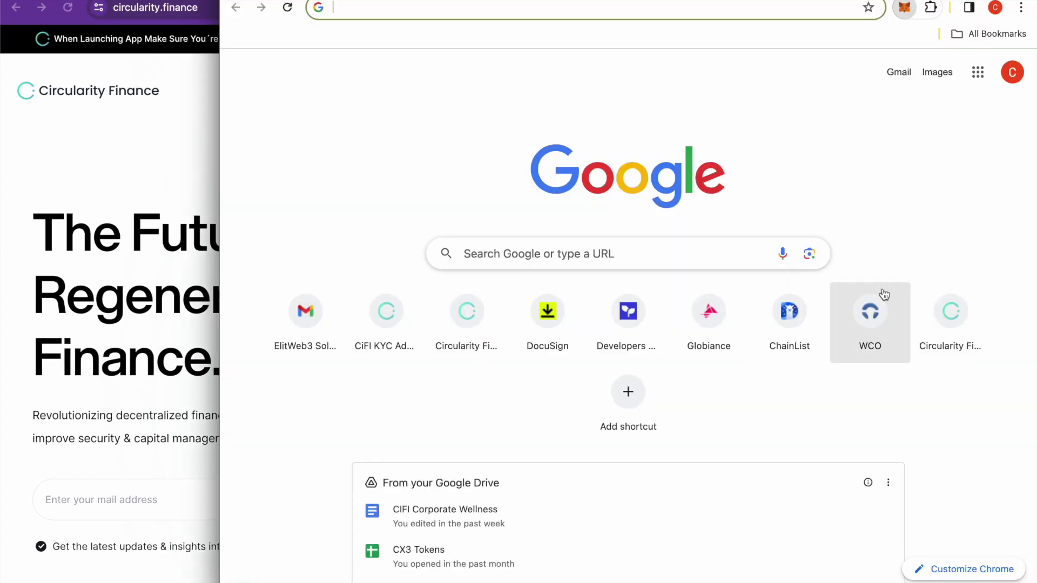
click(190, 175)
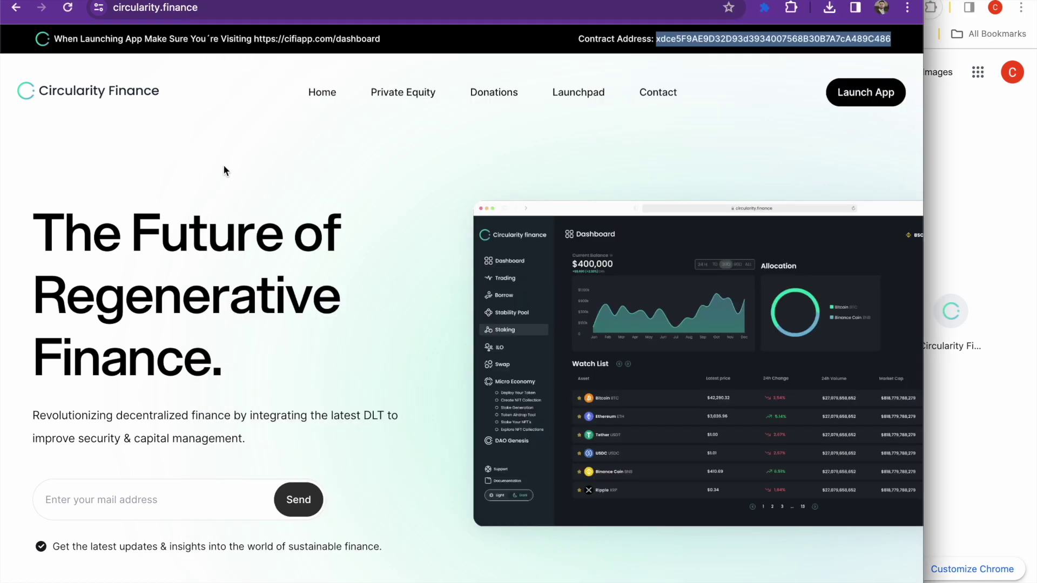
click(764, 7)
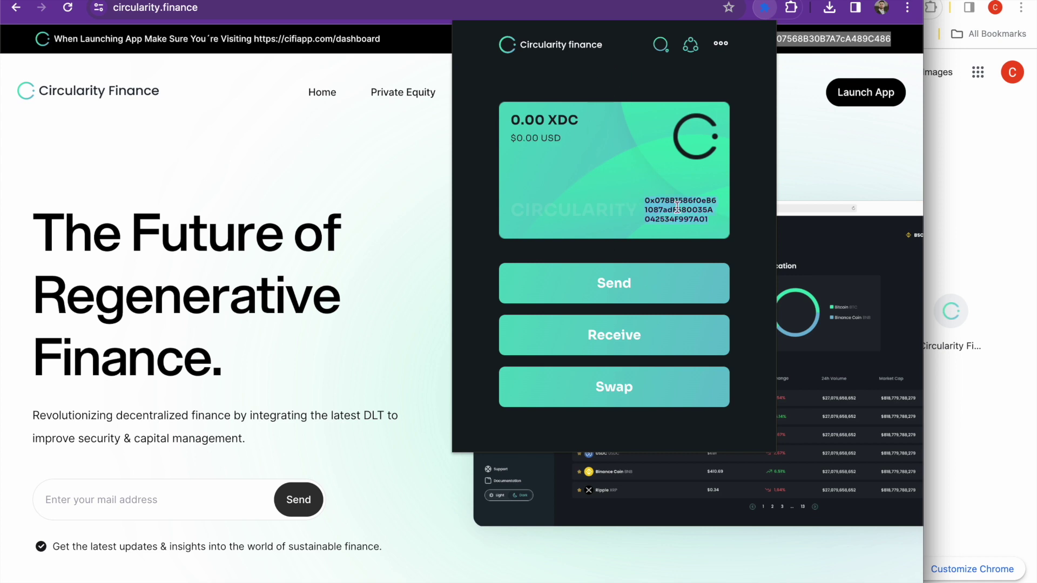
- From MetaMask, send and confirm 5 TXDC to the pasted Circularity wallet address
click(956, 190)
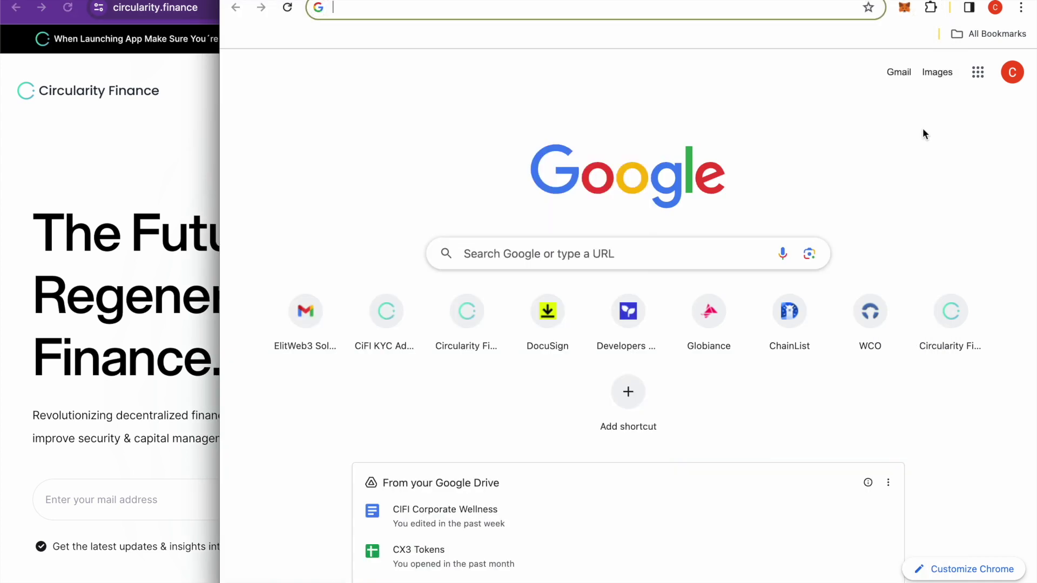
click(905, 7)
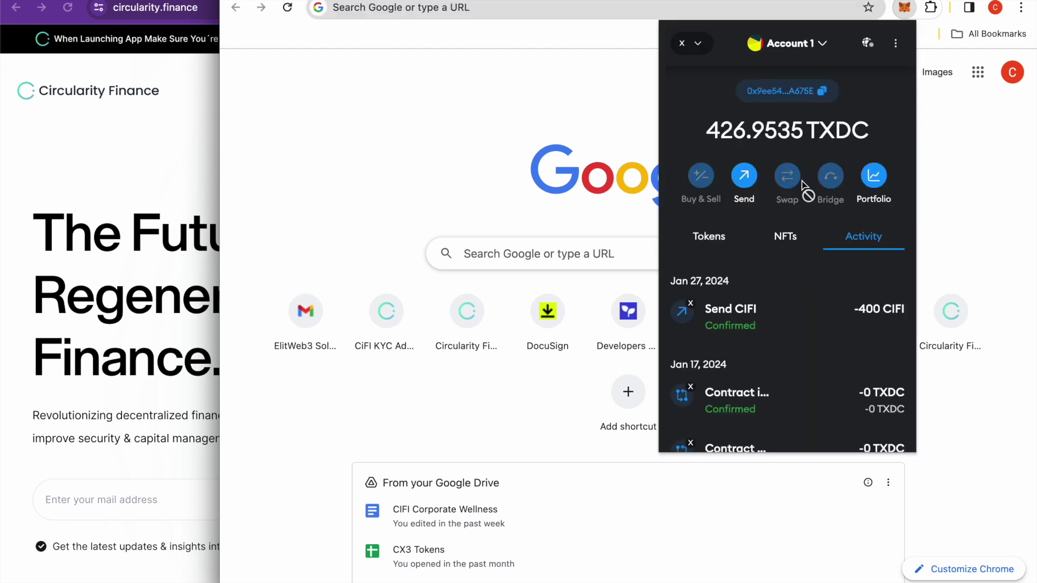
click(742, 174)
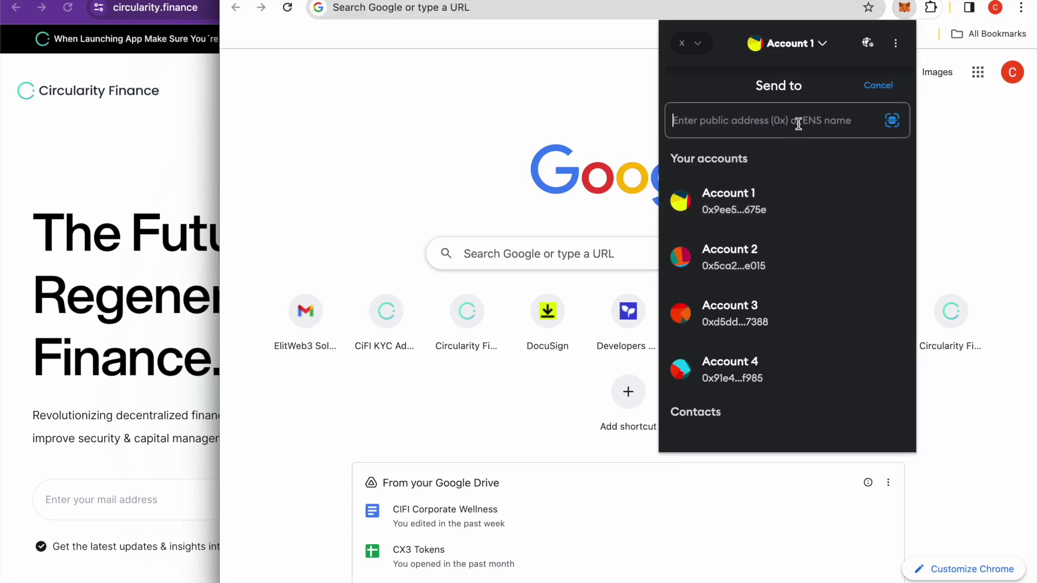
key(super+v)
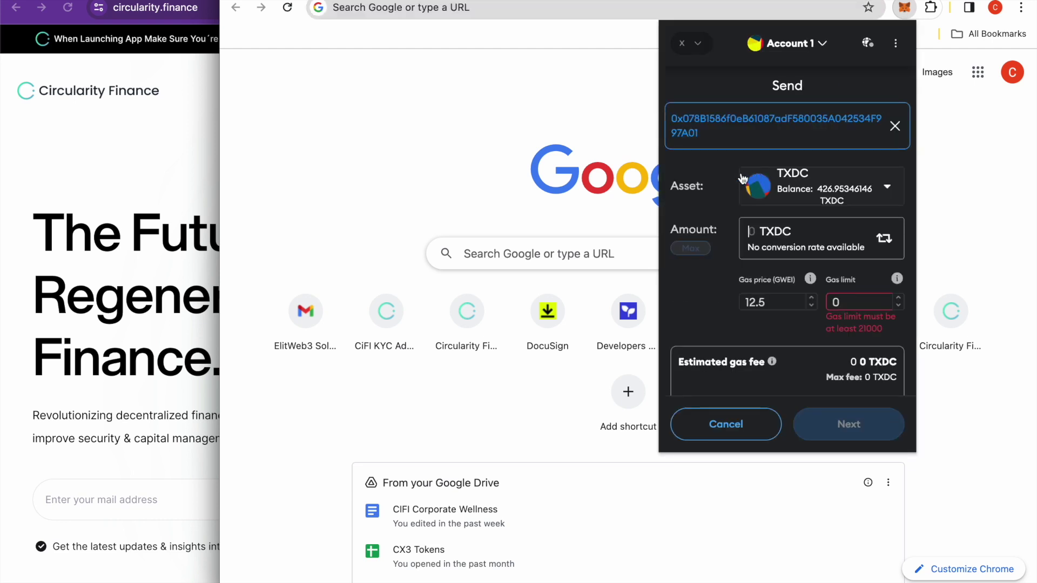
click(754, 227)
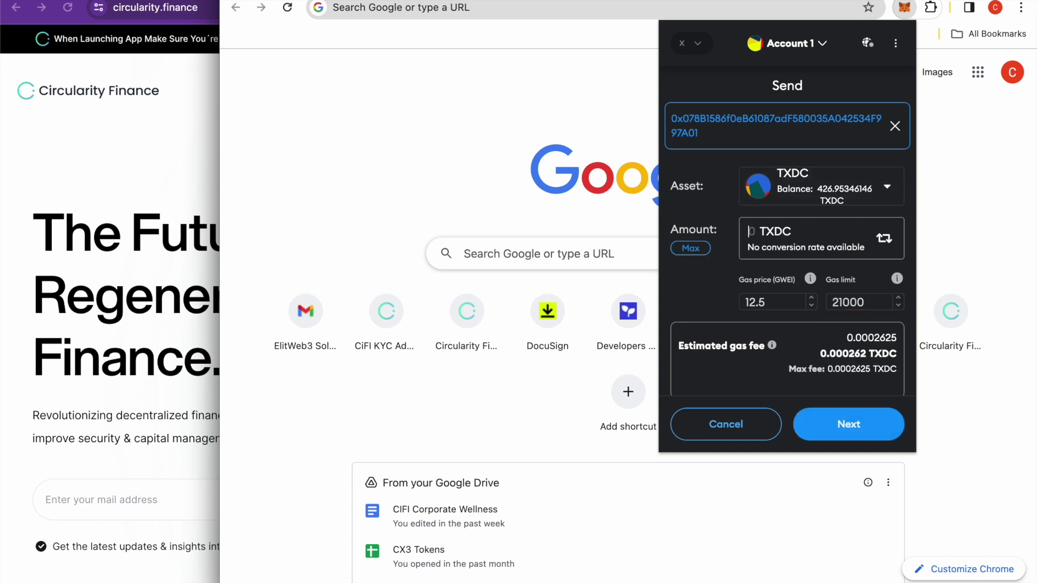
text(5)
click(859, 421)
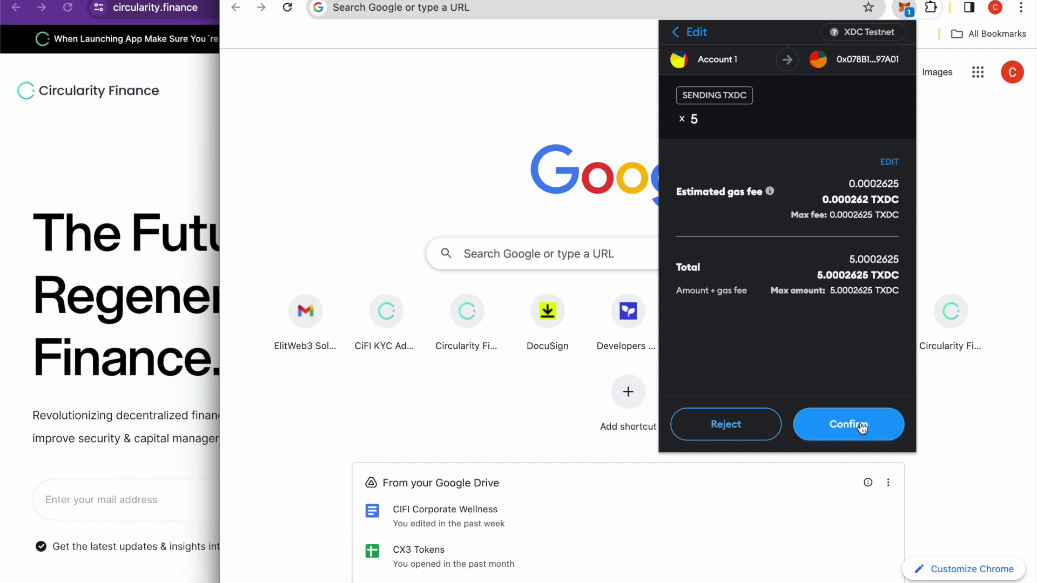
click(860, 421)
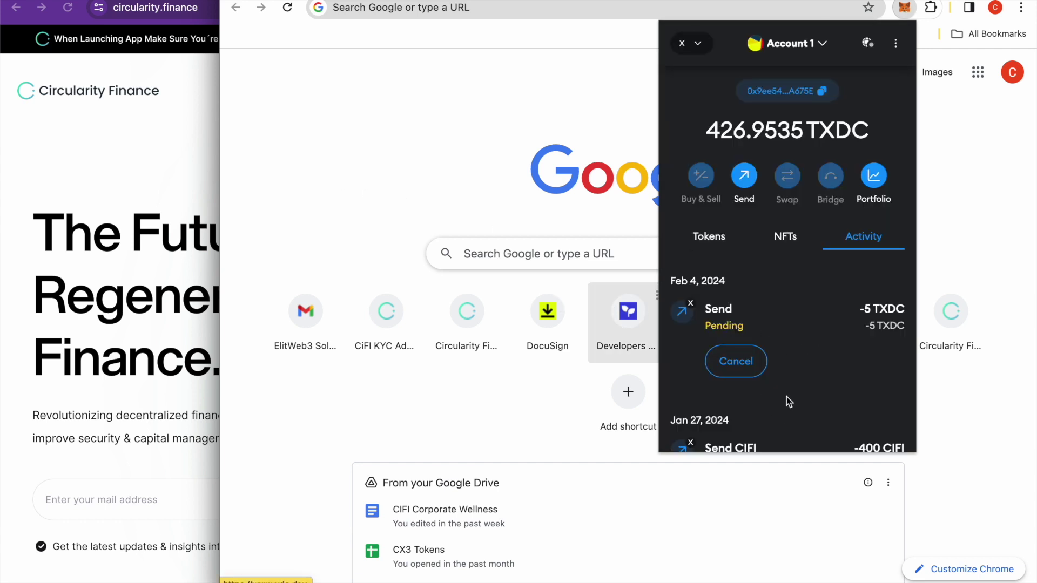
click(173, 153)
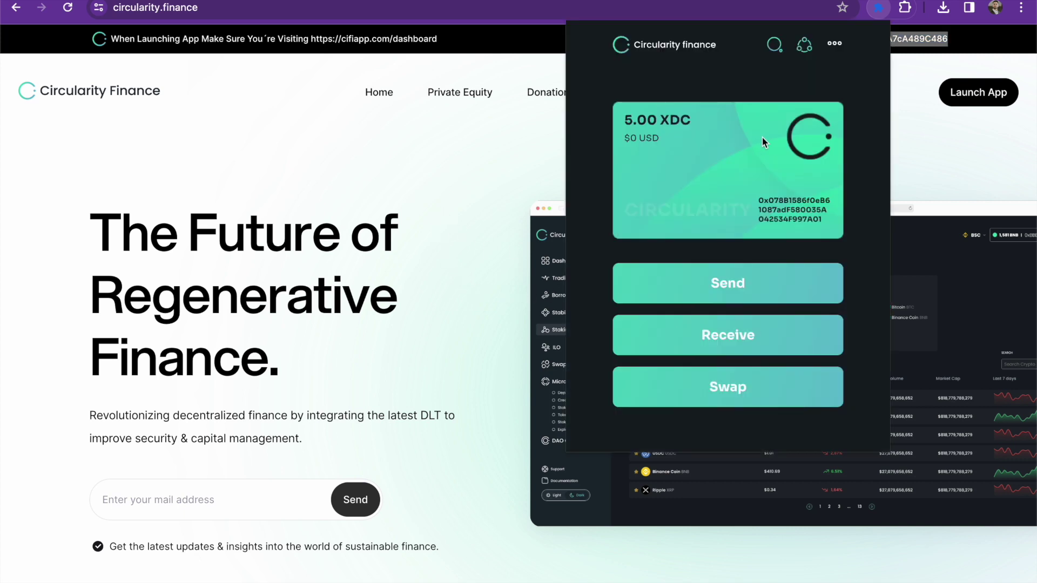
- Confirm the 5.00 XDC balance, then browse the options menu, Add Assets form, portfolio and network list
click(719, 122)
click(835, 43)
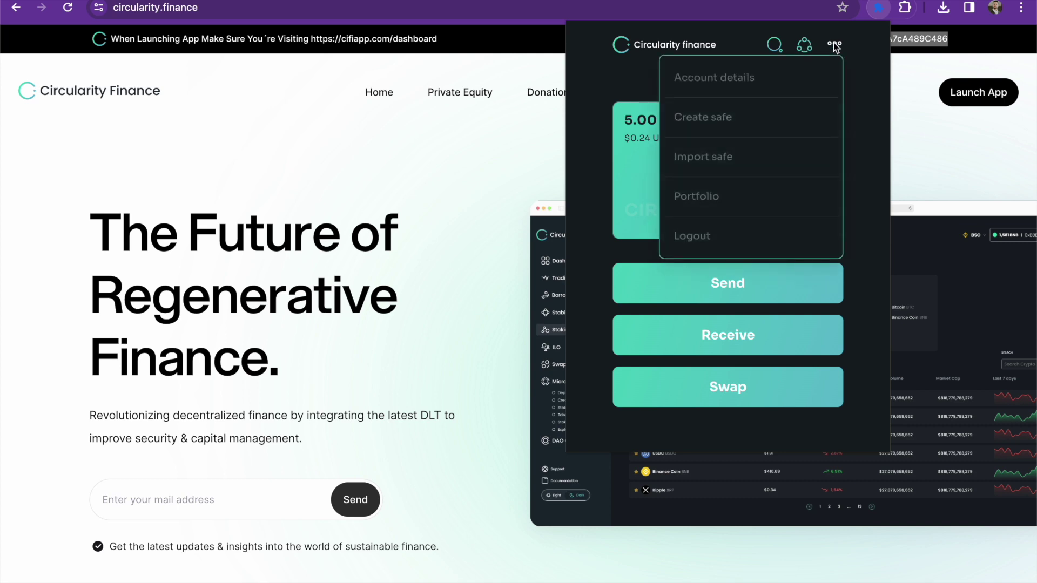
click(764, 80)
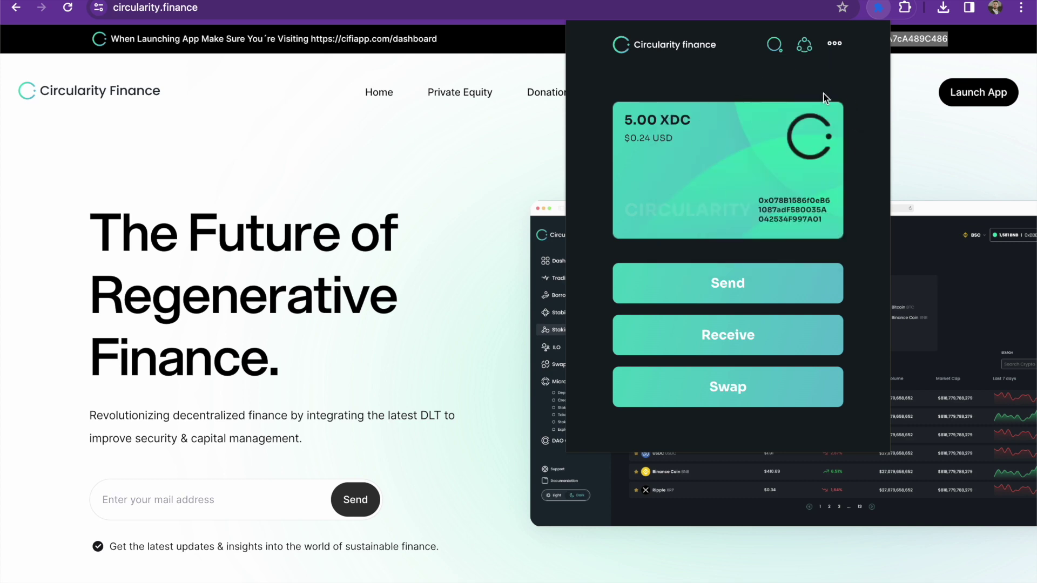
click(774, 48)
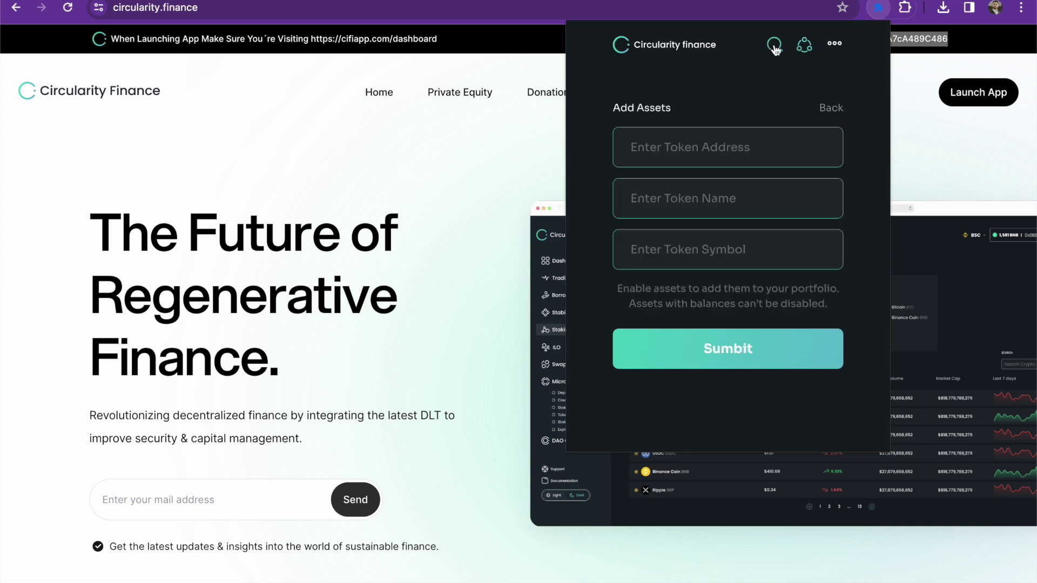
click(828, 107)
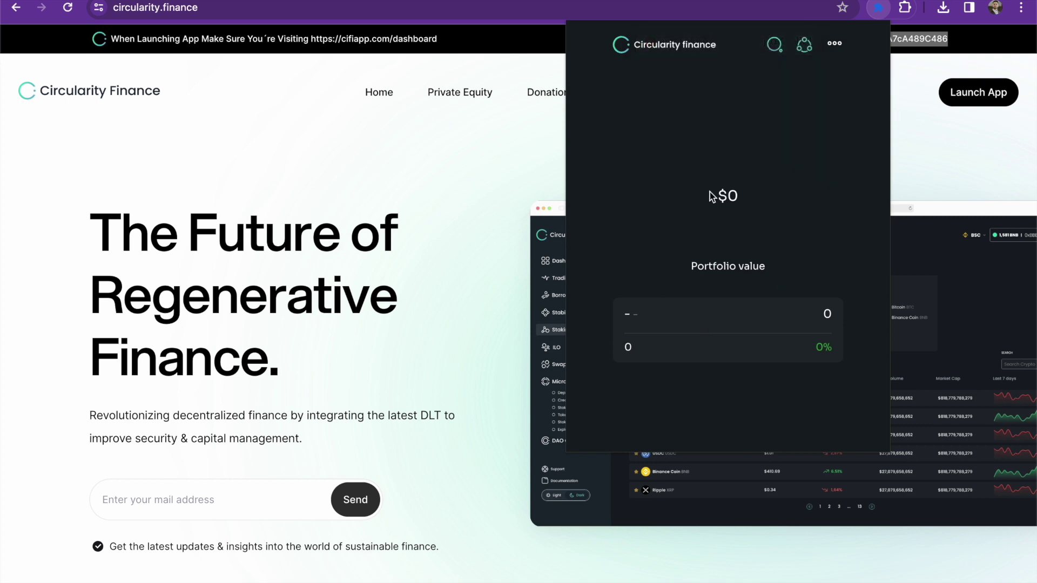
click(803, 47)
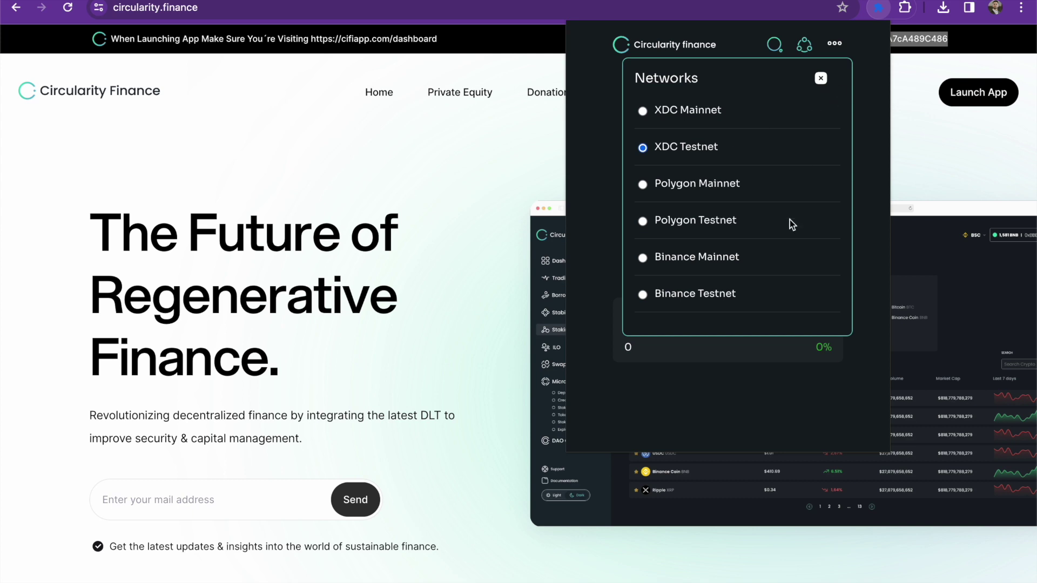
click(821, 80)
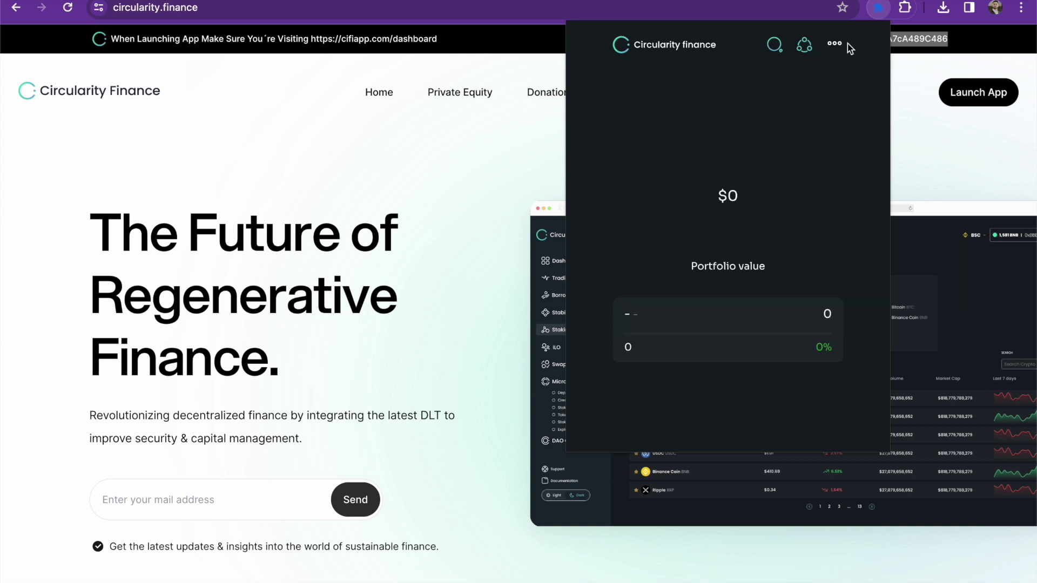
click(834, 46)
- Log out, reopen the popup, unlock with the password, and check 5.00 XDC on XDC Testnet
click(746, 236)
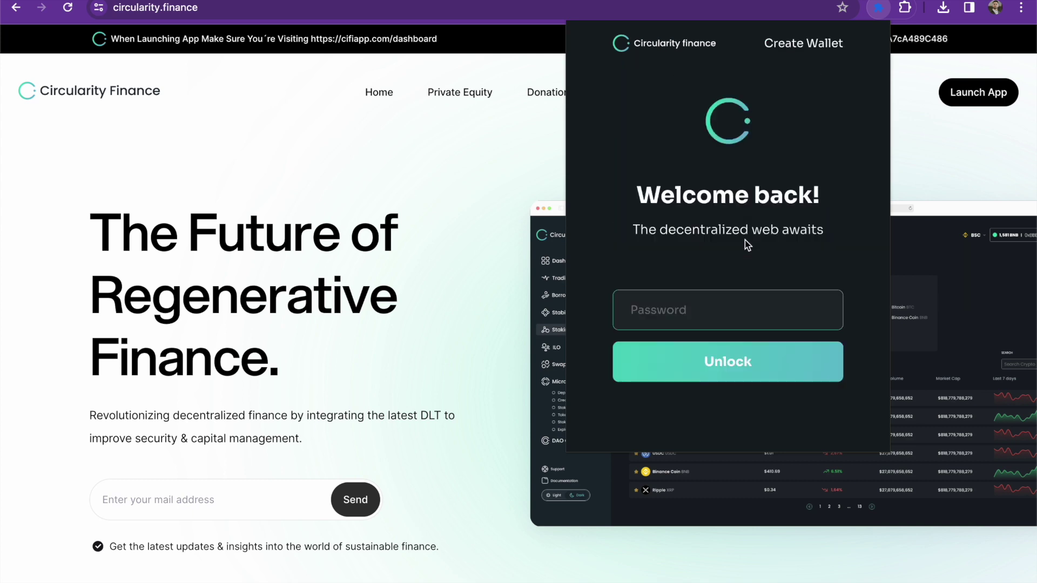
click(458, 194)
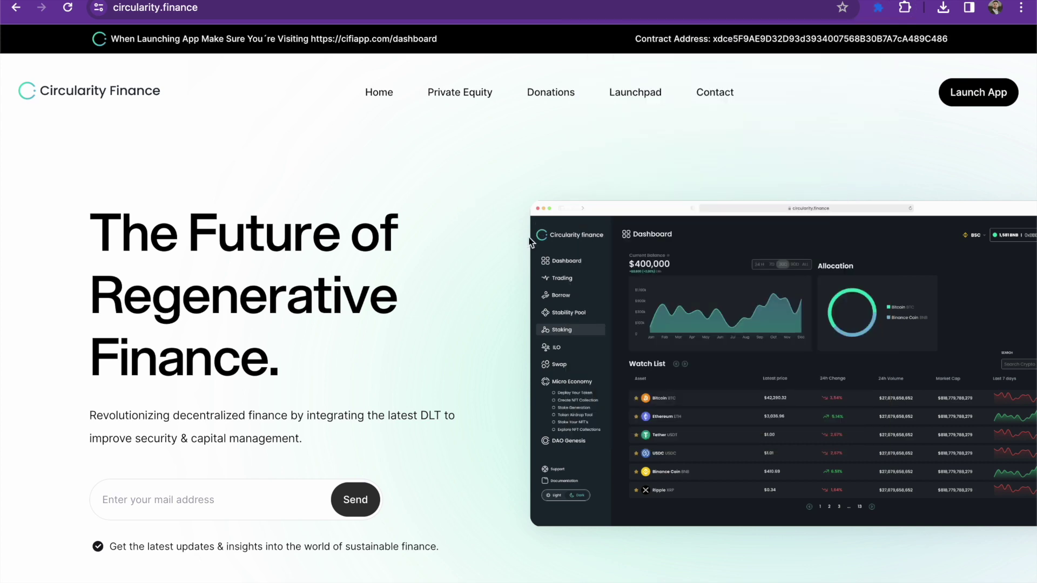
click(878, 7)
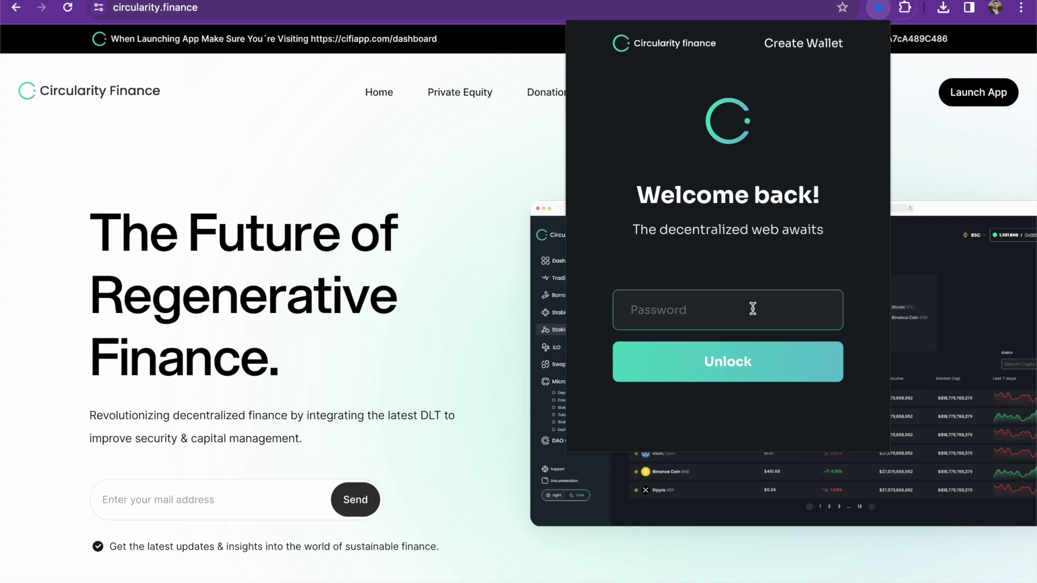
text(•••••••••••)
click(766, 378)
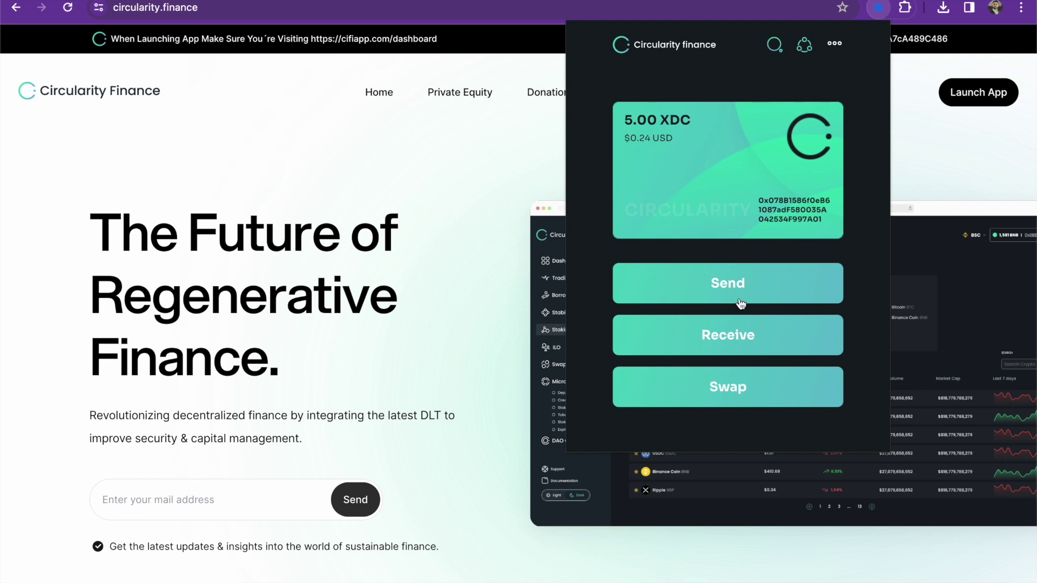
drag(652, 137, 619, 124)
click(804, 47)
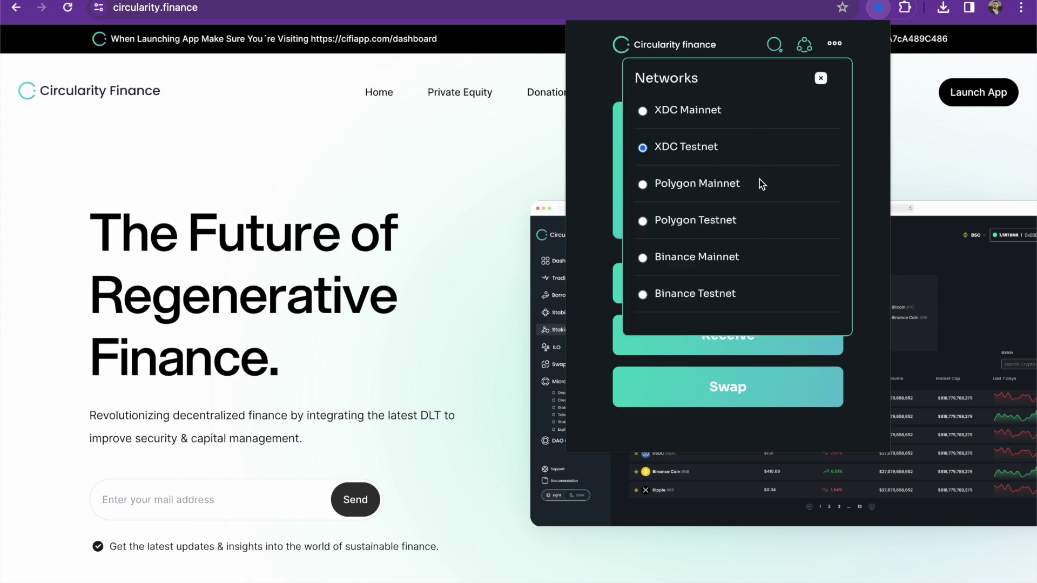
click(821, 78)
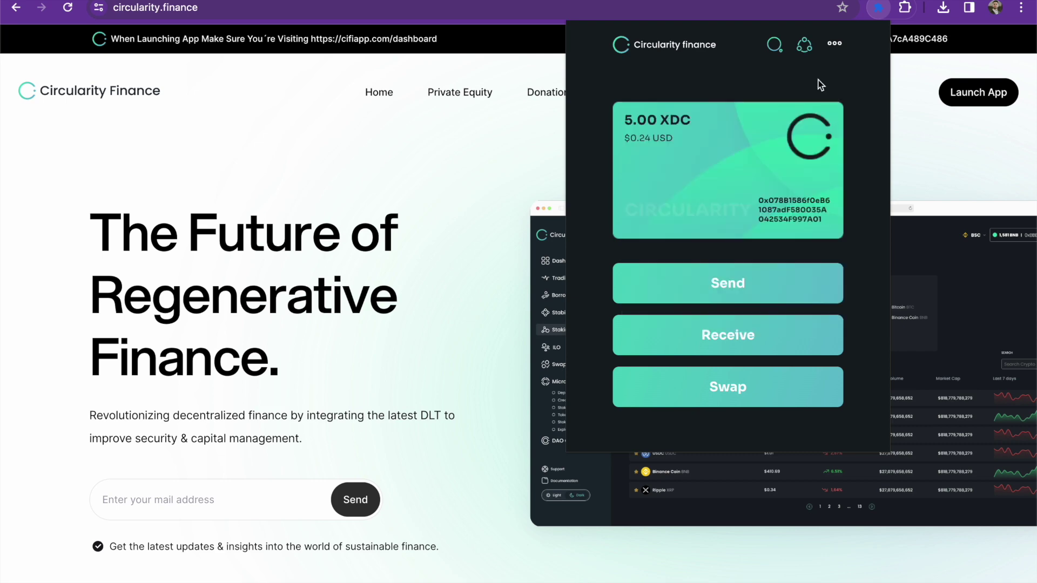
click(754, 290)
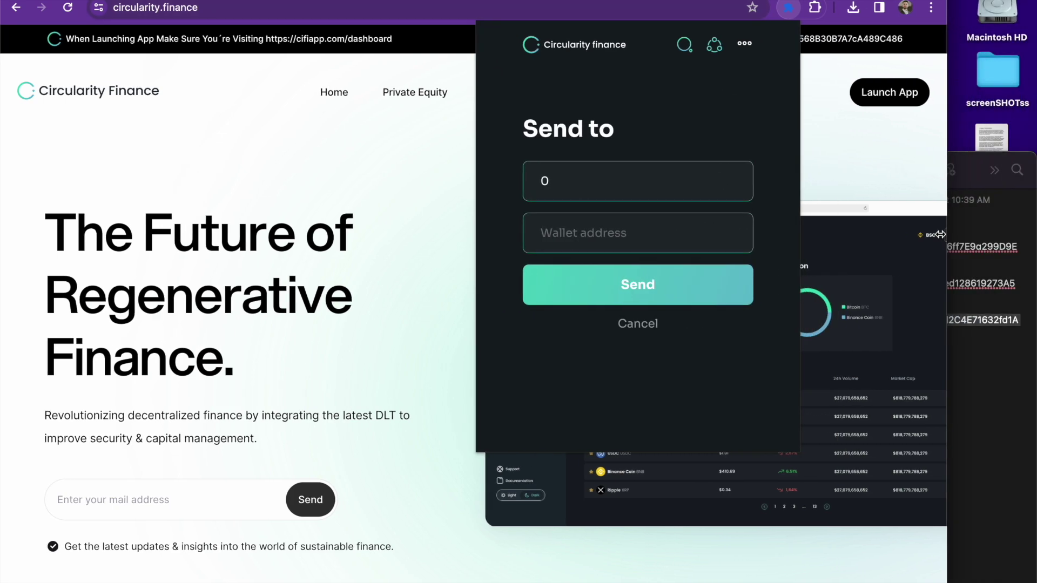
- Select the third address in the Quick wallet note, then check MetaMask's TXDC balance after the send
click(922, 261)
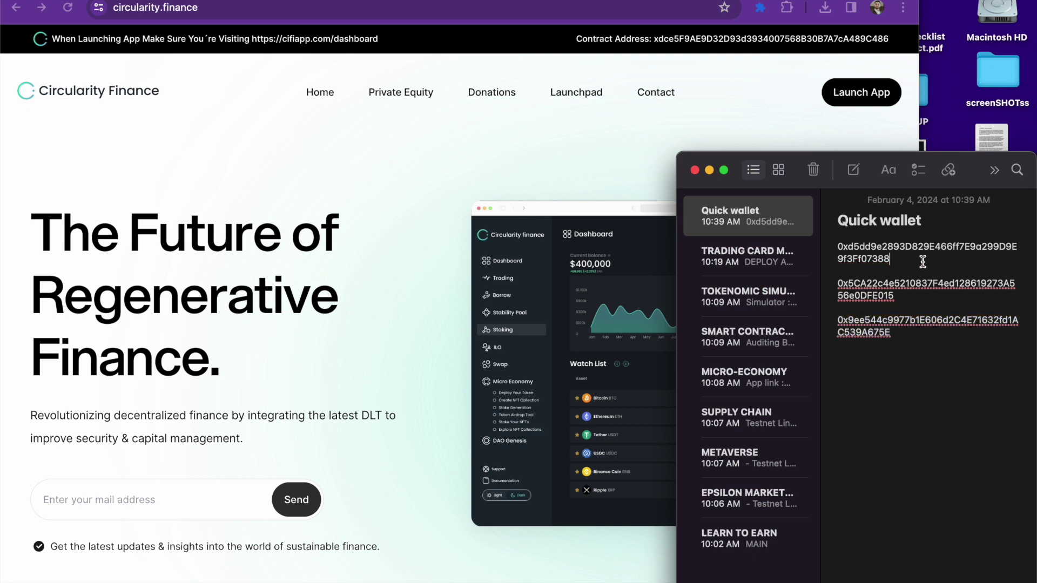
drag(920, 333, 825, 323)
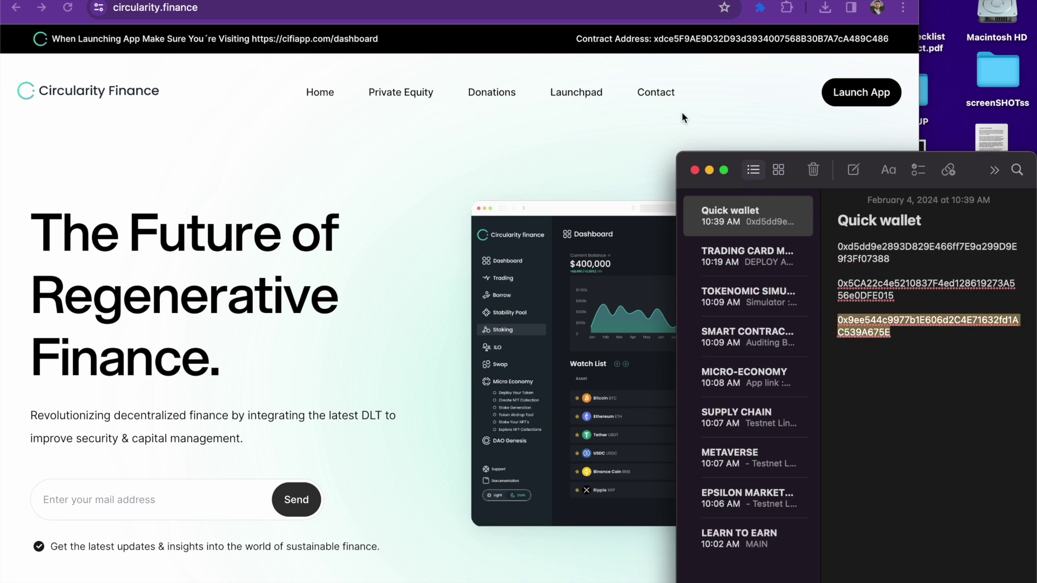
click(937, 562)
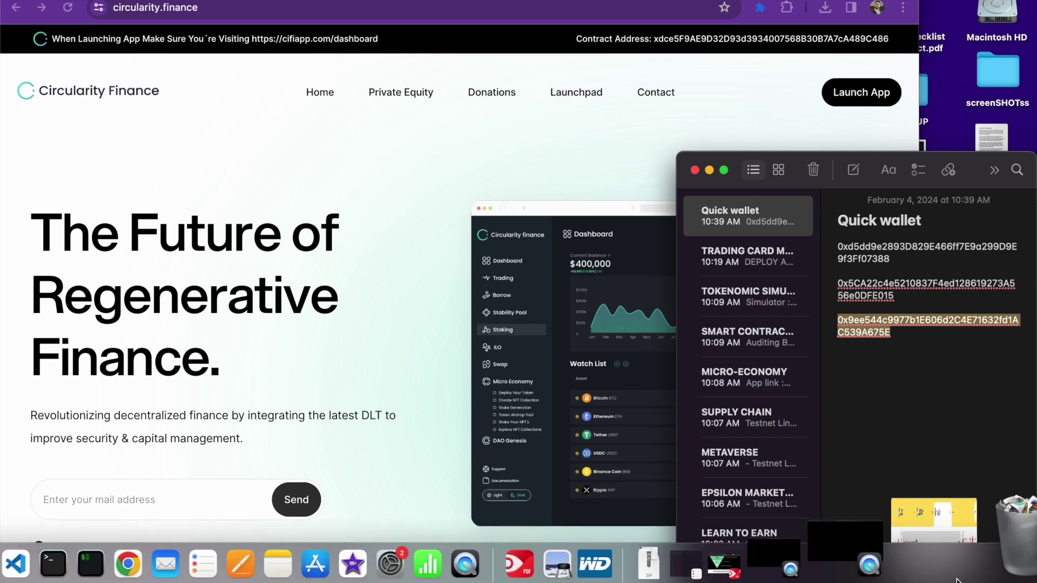
click(904, 7)
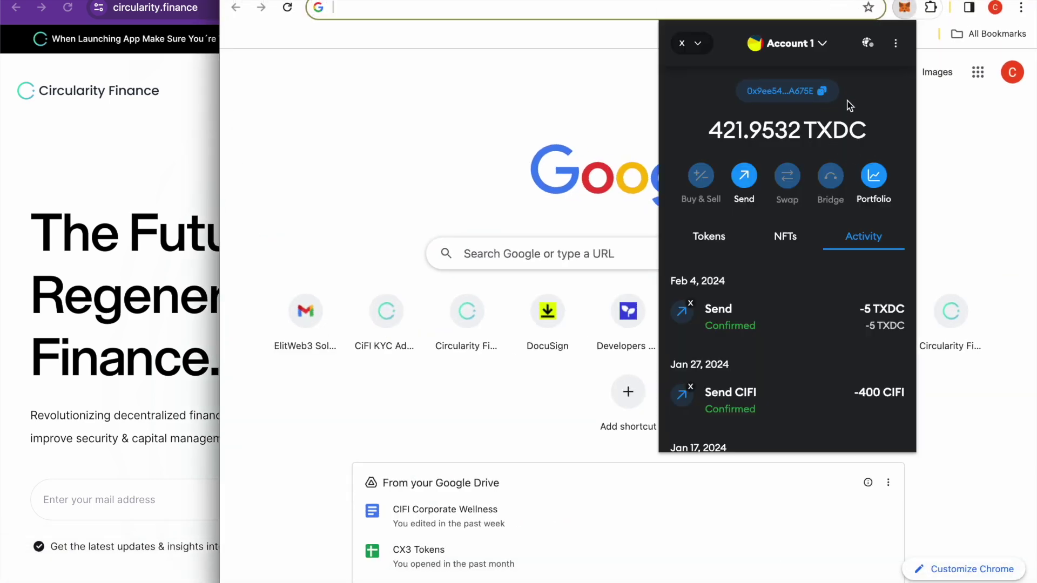
drag(722, 128, 326, 152)
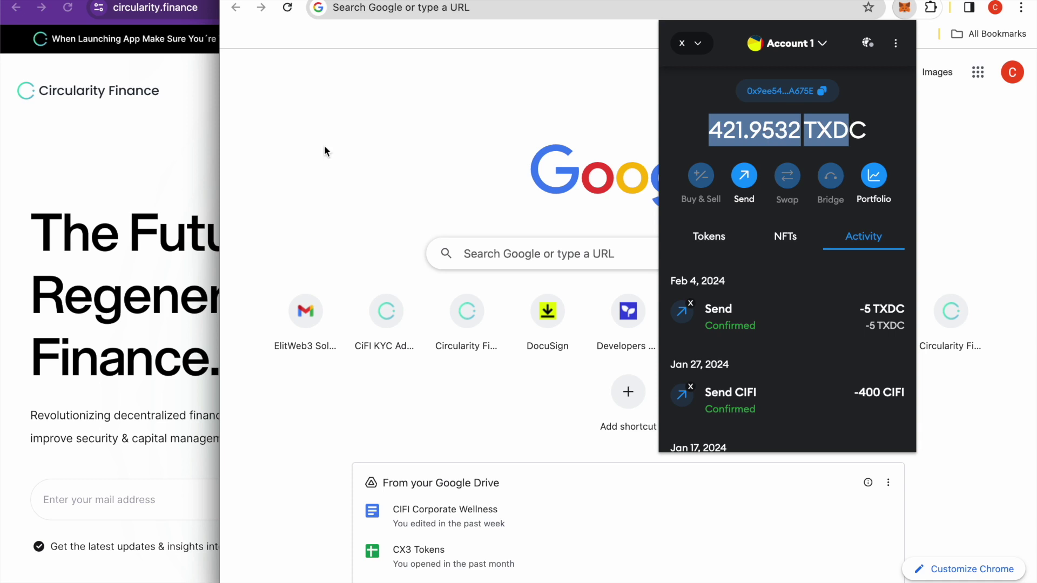
click(289, 164)
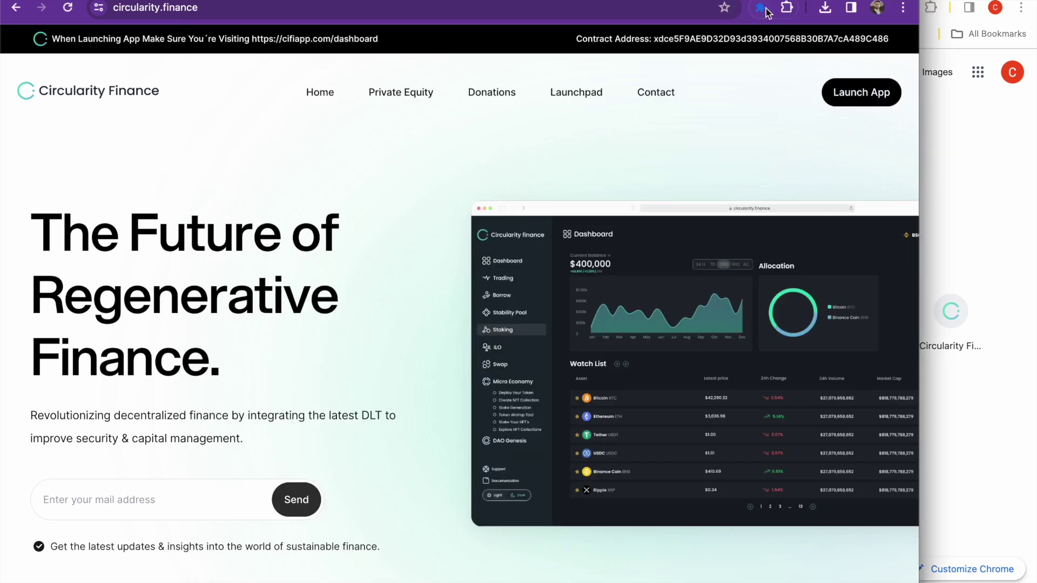
click(760, 8)
- Enter amount 3, paste the recipient address, send, and copy the transaction hash from the success toast
click(668, 292)
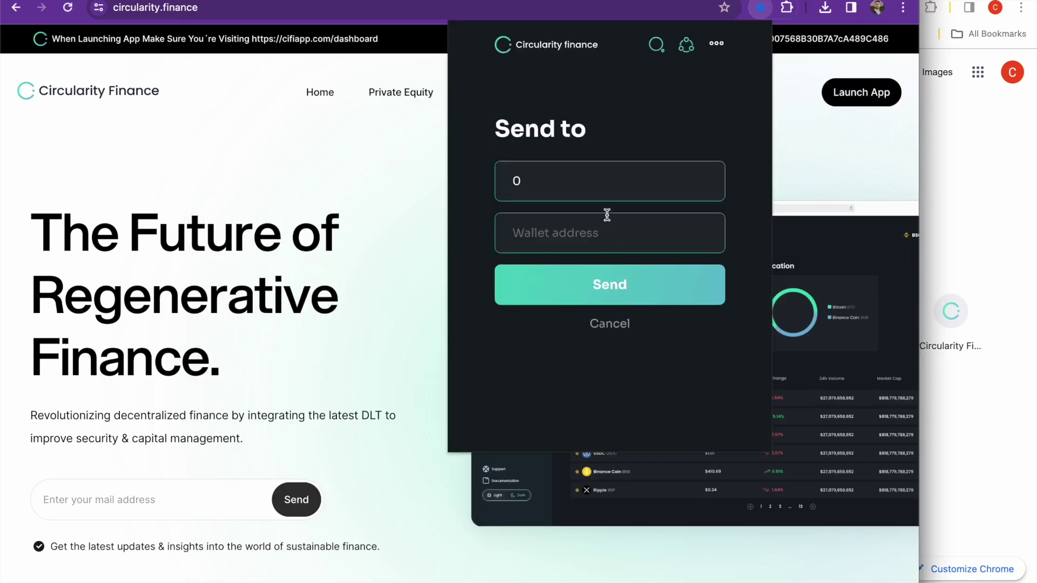
click(606, 183)
key(BackSpace)
text(3)
click(601, 234)
key(ctrl+v)
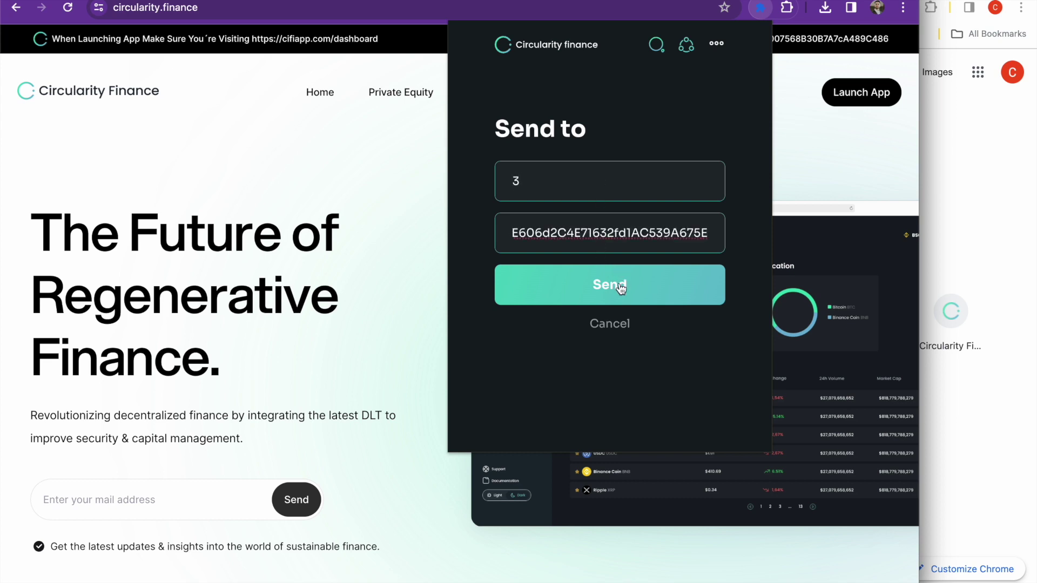
click(612, 284)
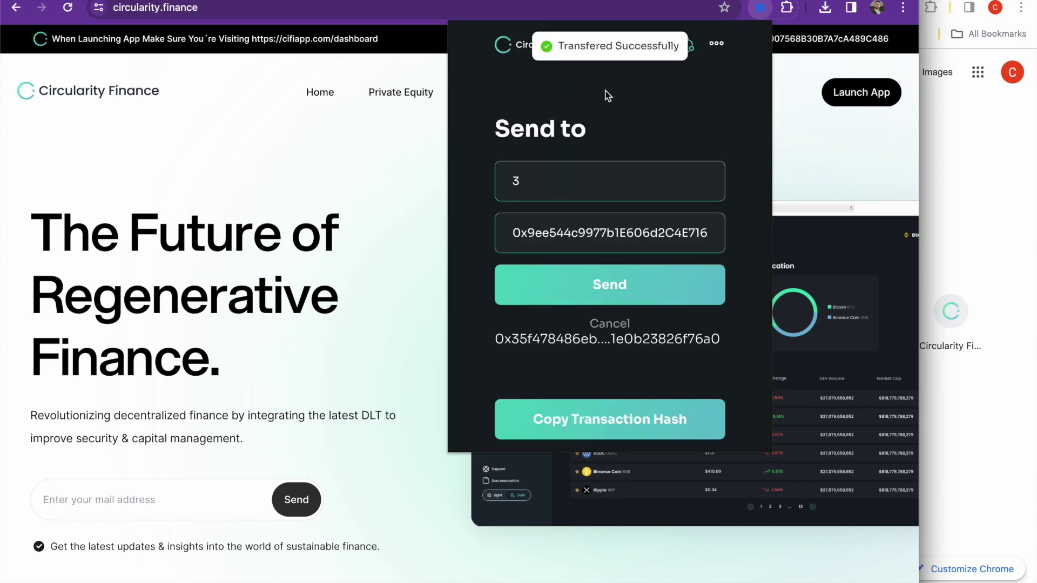
click(598, 410)
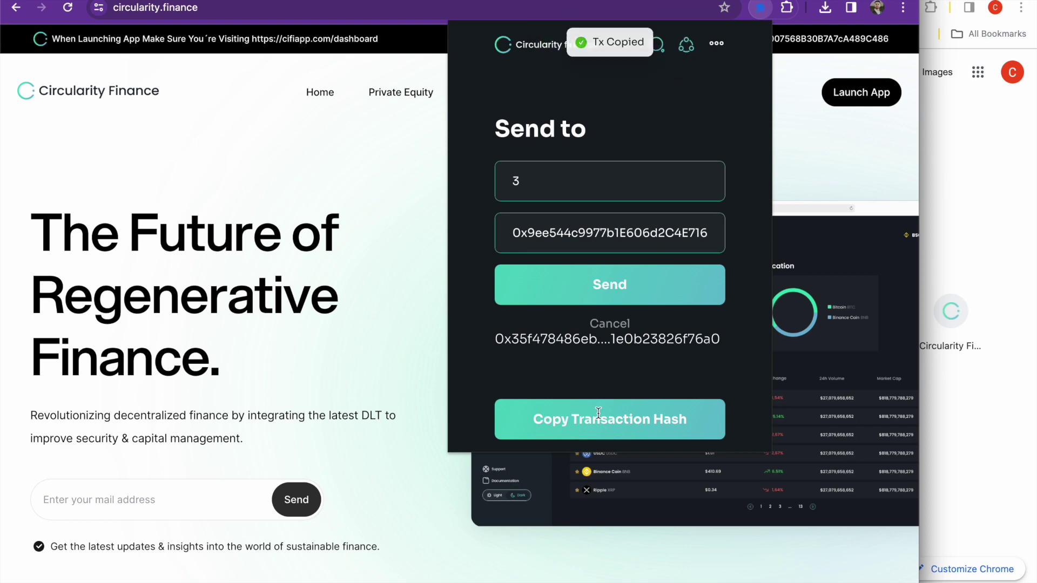
double_click(611, 416)
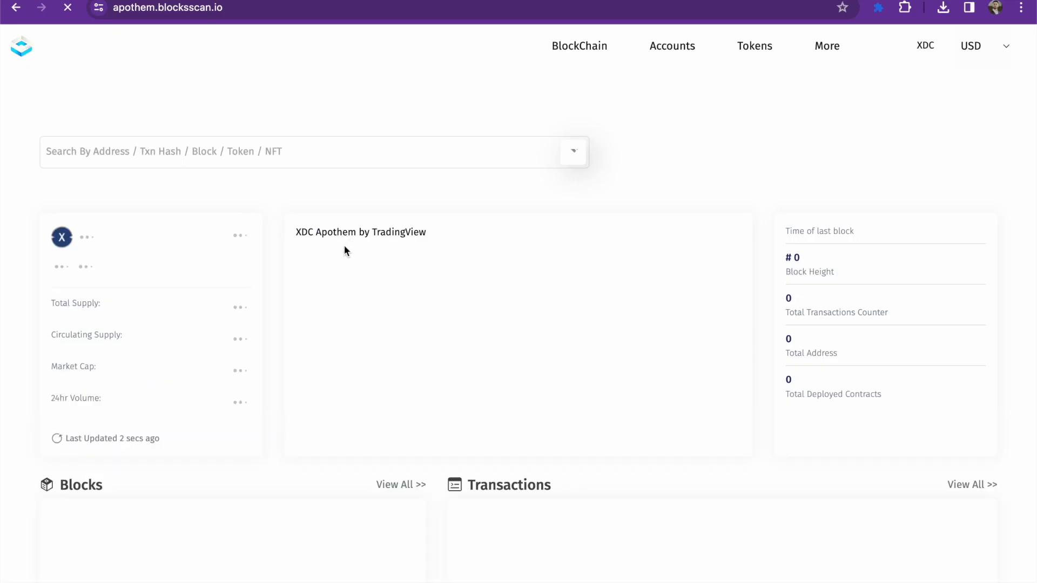
- Look up the pasted 3 XDC transfer hash on BlocksScan, confirm it reads Success, and reopen the wallet
click(151, 155)
key(super+v)
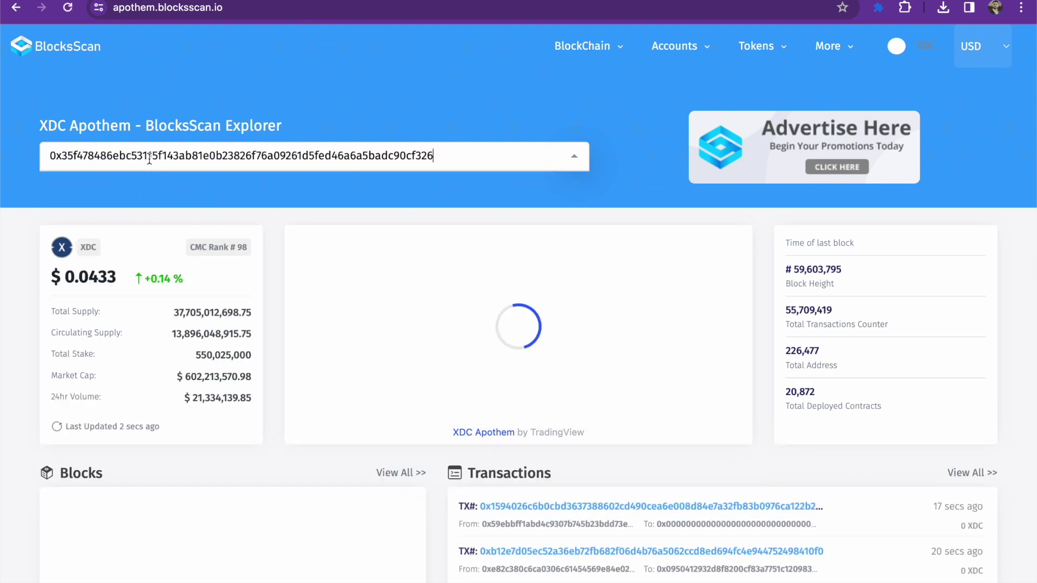
key(Return)
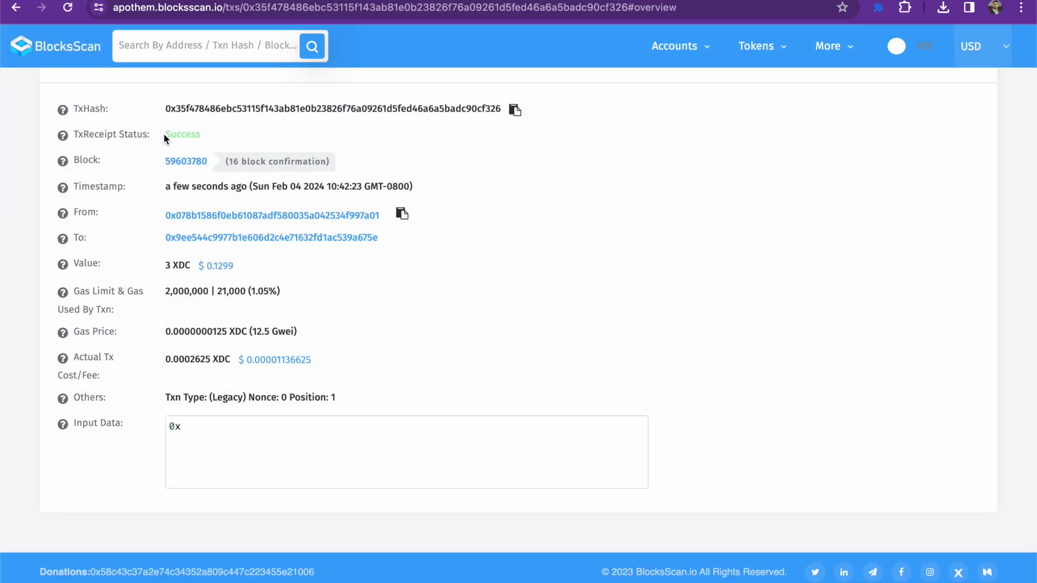
drag(164, 134, 210, 134)
click(236, 125)
click(878, 7)
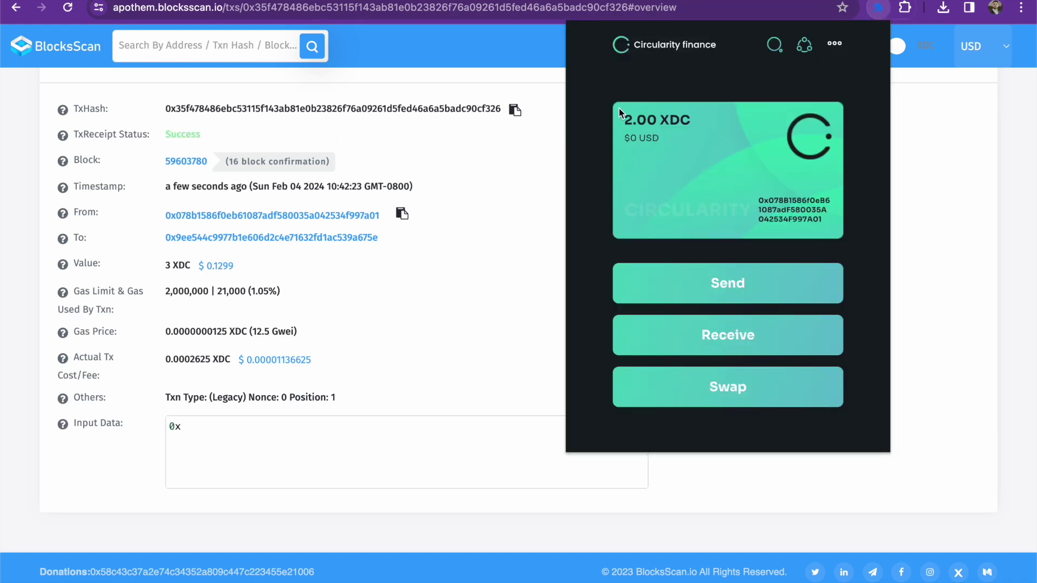
- Check the 2.00 XDC balance, then reopen the wallet over the circularity.finance page
drag(619, 111, 685, 124)
click(686, 122)
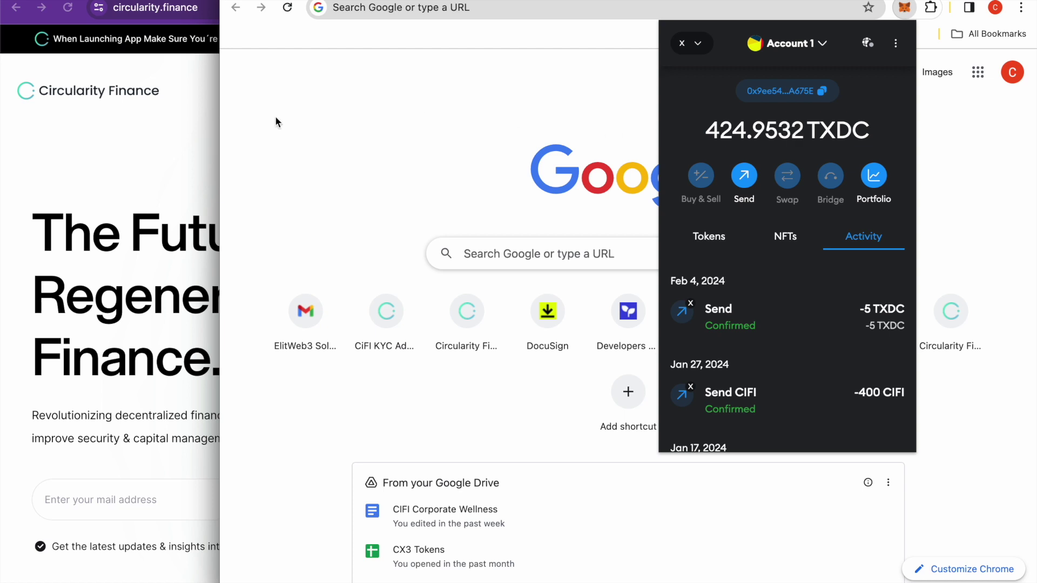
click(152, 156)
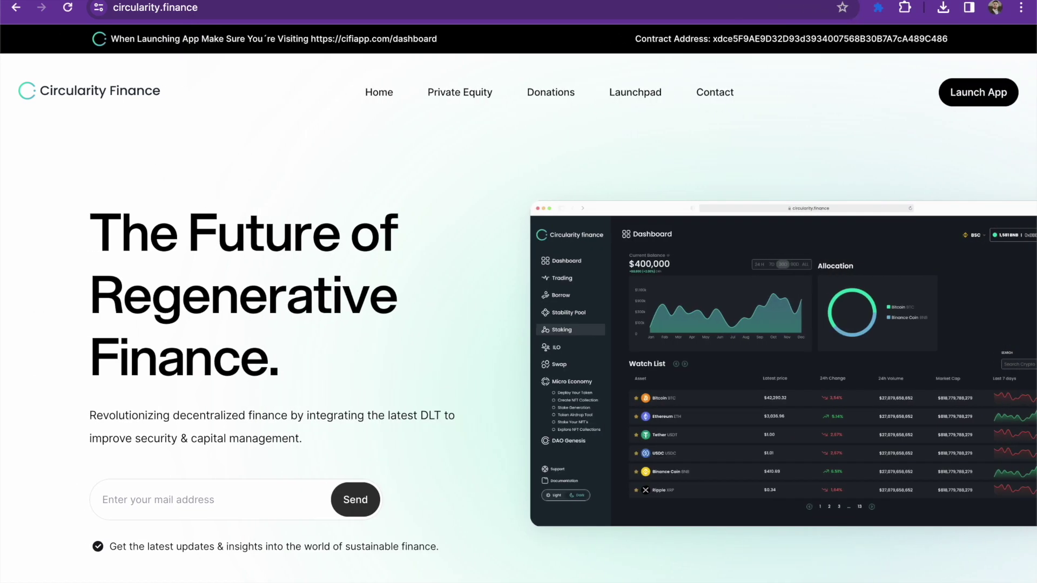
click(878, 7)
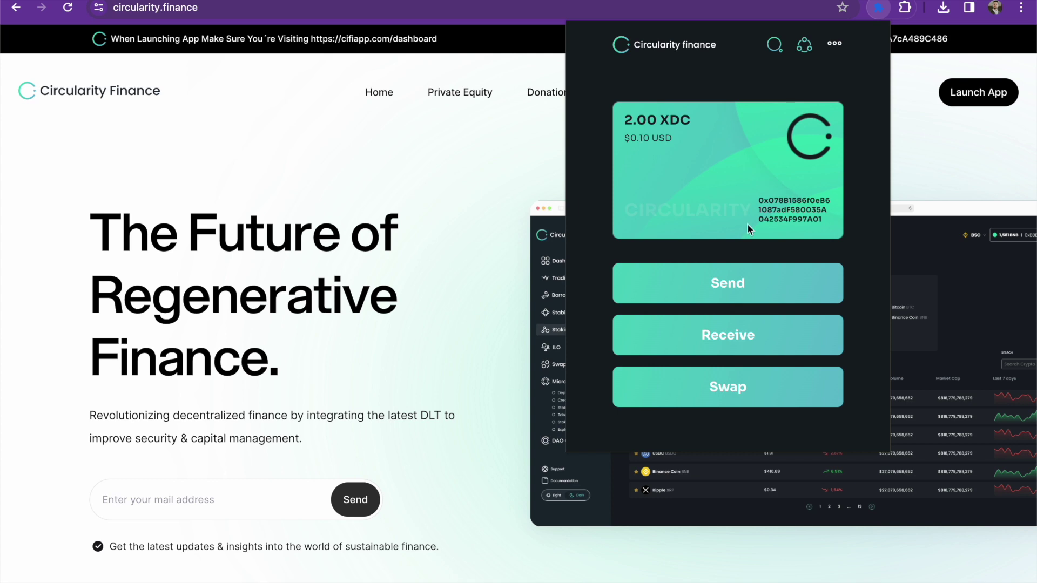
- Open the Swap form and briefly check the network list
click(736, 394)
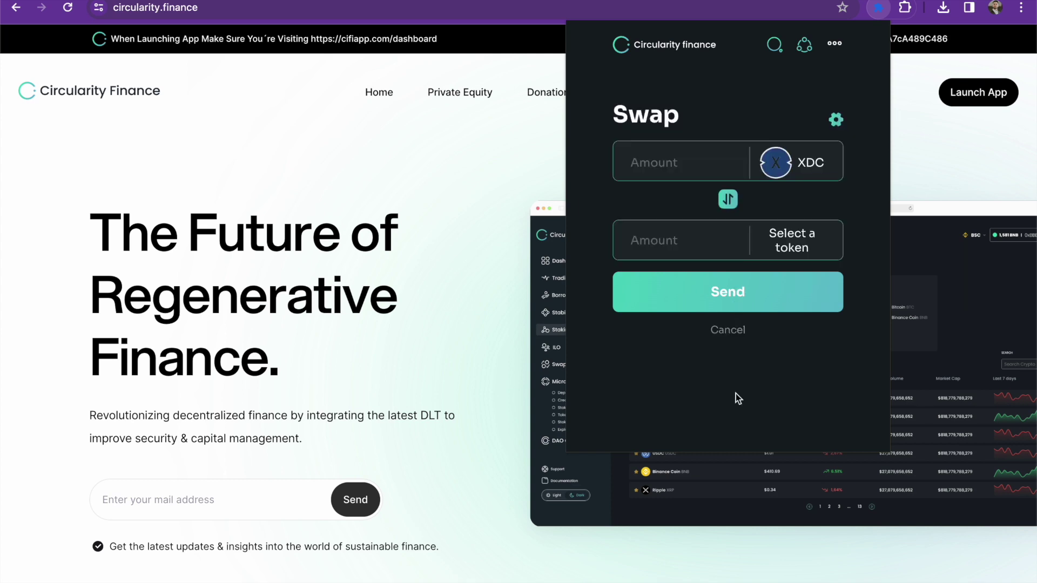
click(805, 50)
click(805, 50)
- Review the owner address on the Create Safe form, then bring up the Add Assets form
click(835, 44)
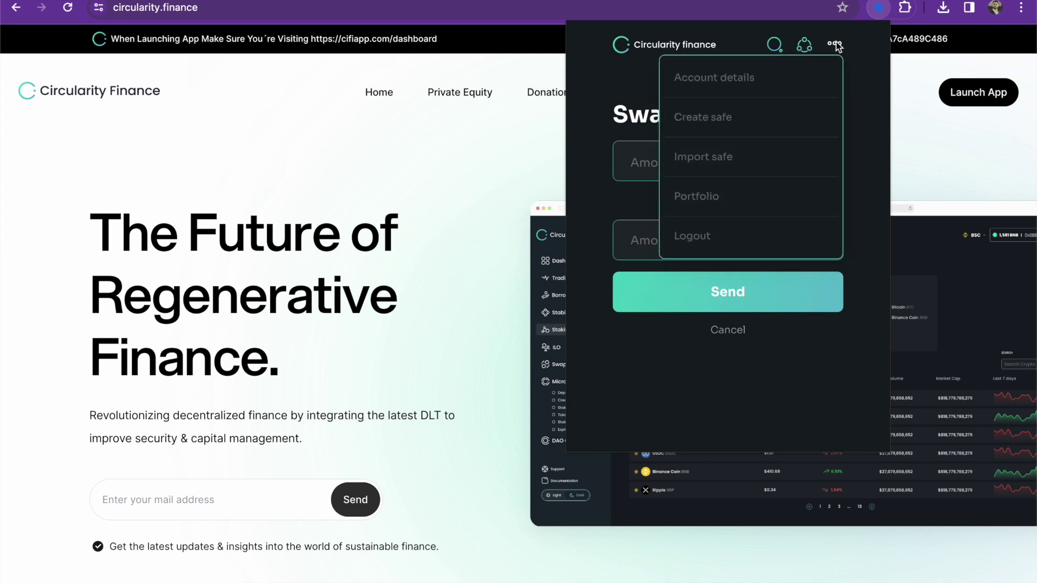
click(741, 118)
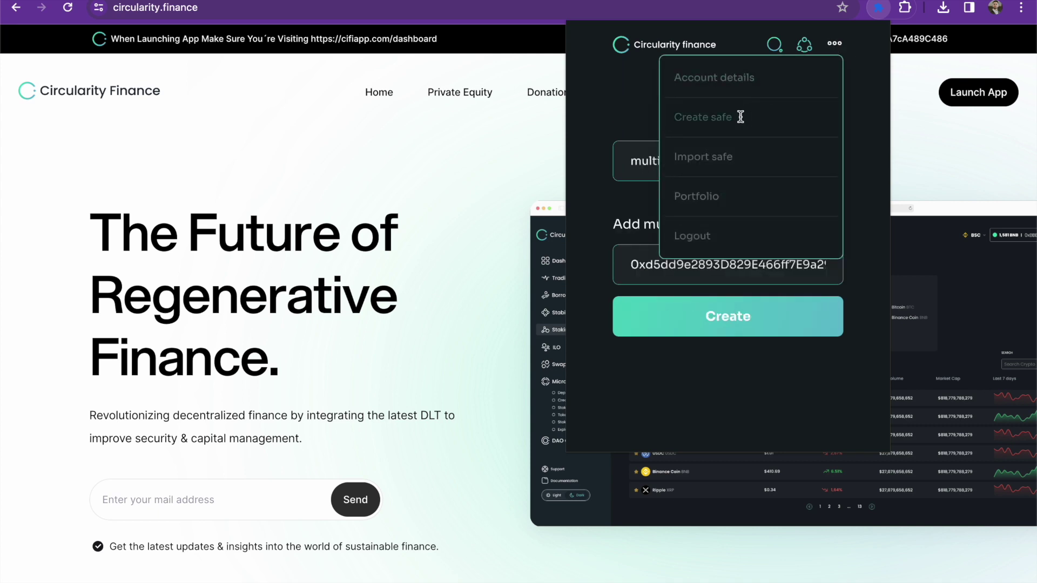
double_click(809, 263)
click(853, 267)
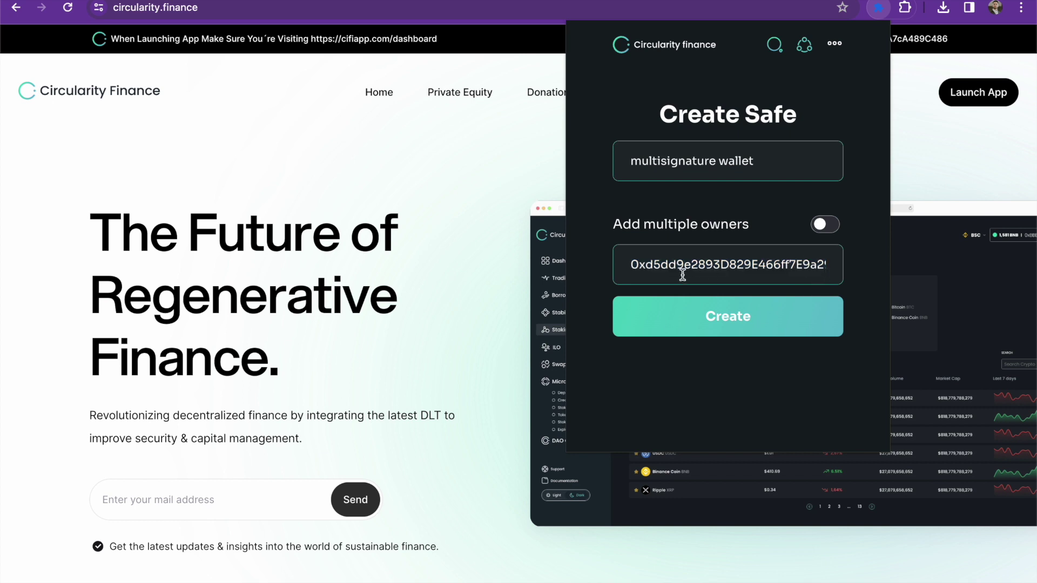
drag(629, 263, 874, 273)
click(818, 264)
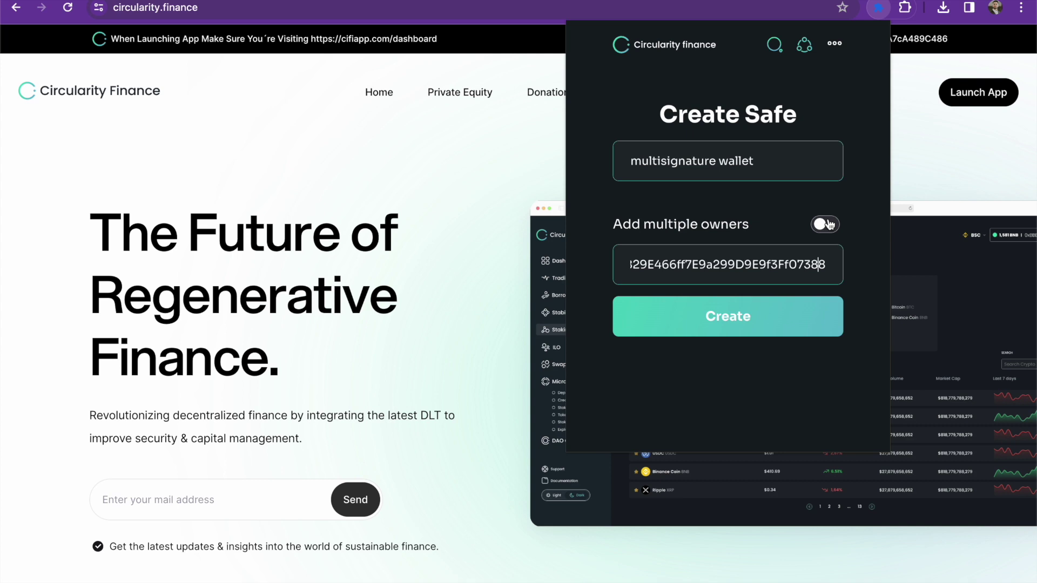
click(775, 45)
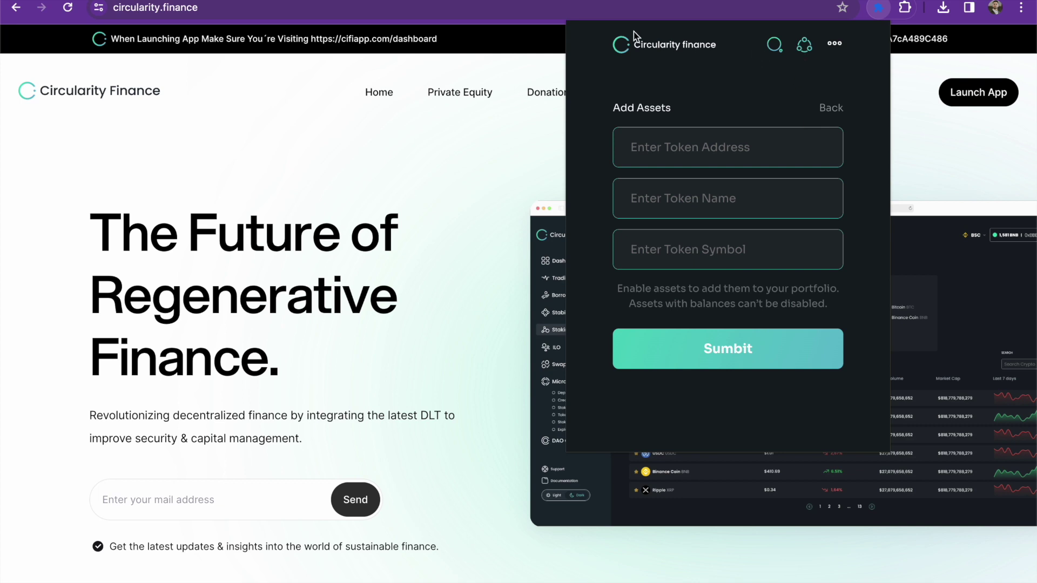
- Go back to Create Safe, then view the Import Safe form from the options menu
click(652, 47)
click(836, 45)
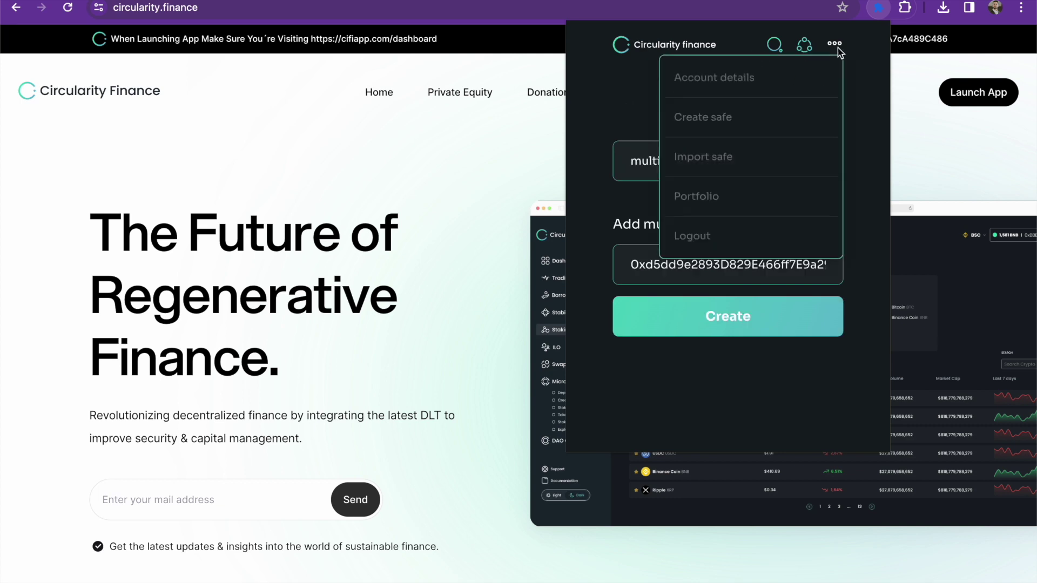
click(703, 159)
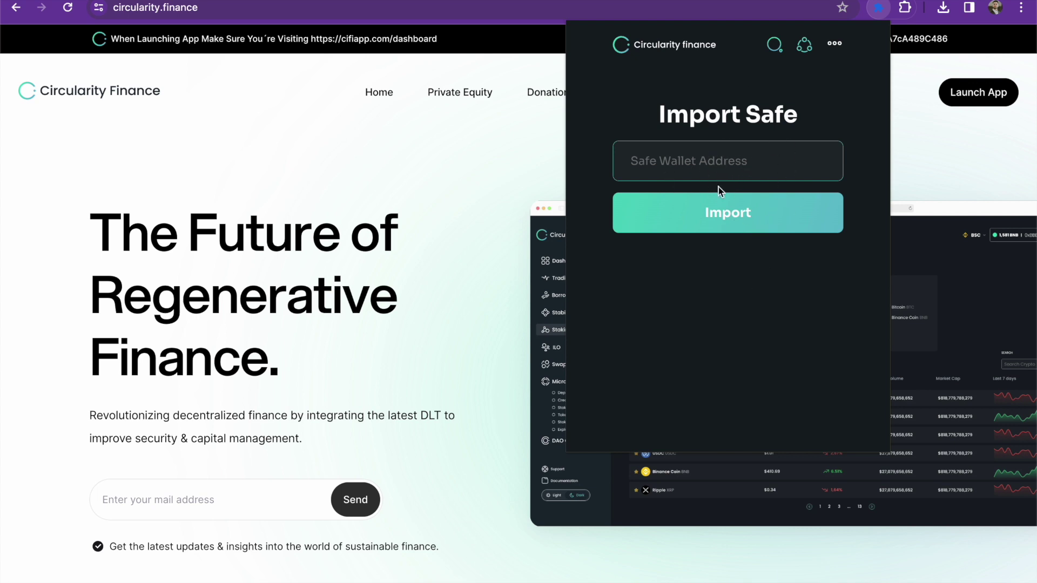
- View the $0 portfolio, then close the wallet popup and scroll the page
click(836, 47)
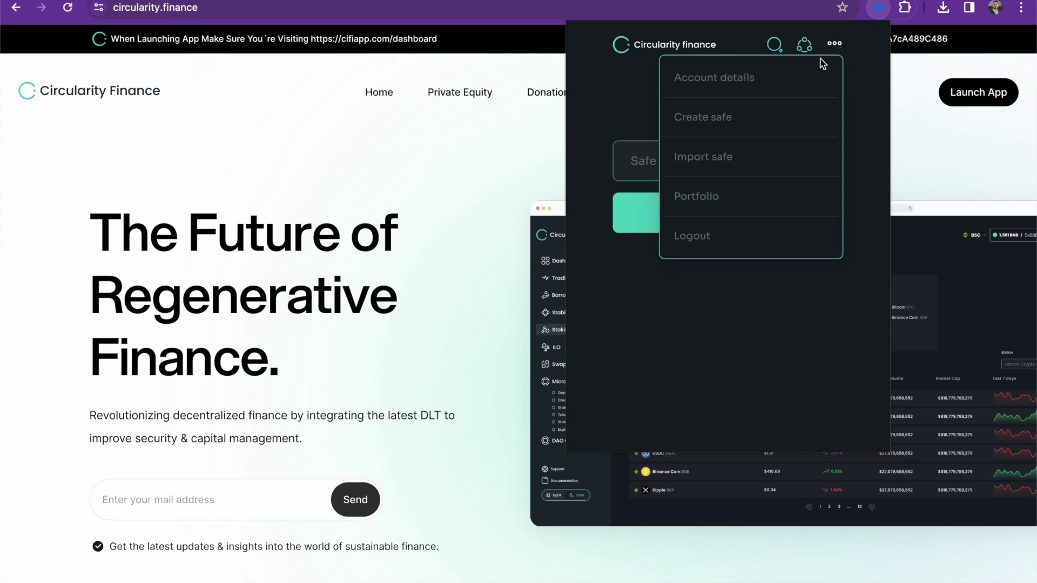
click(742, 212)
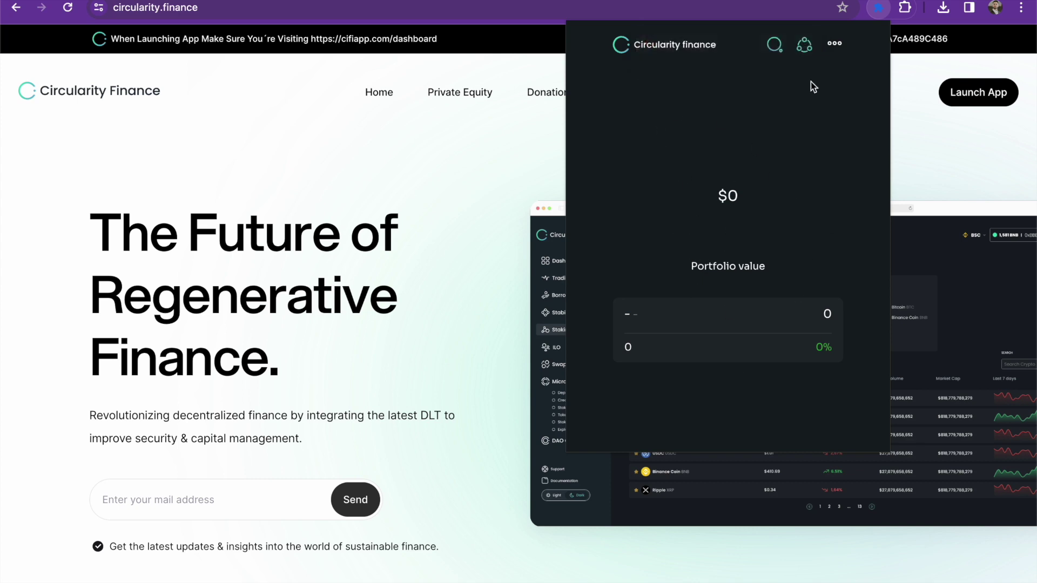
click(459, 287)
scroll(474, 306, down, 1)
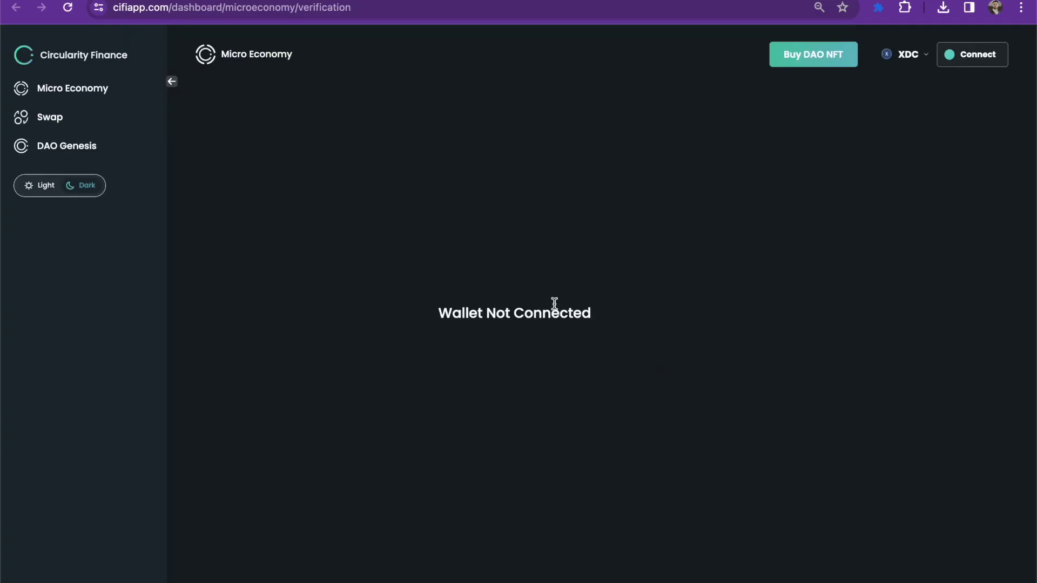
- Note Wallet Not Connected, review the Trust Wallet, Frontier and Coinbase Wallet choices, then dismiss them
triple_click(543, 302)
click(597, 313)
click(963, 62)
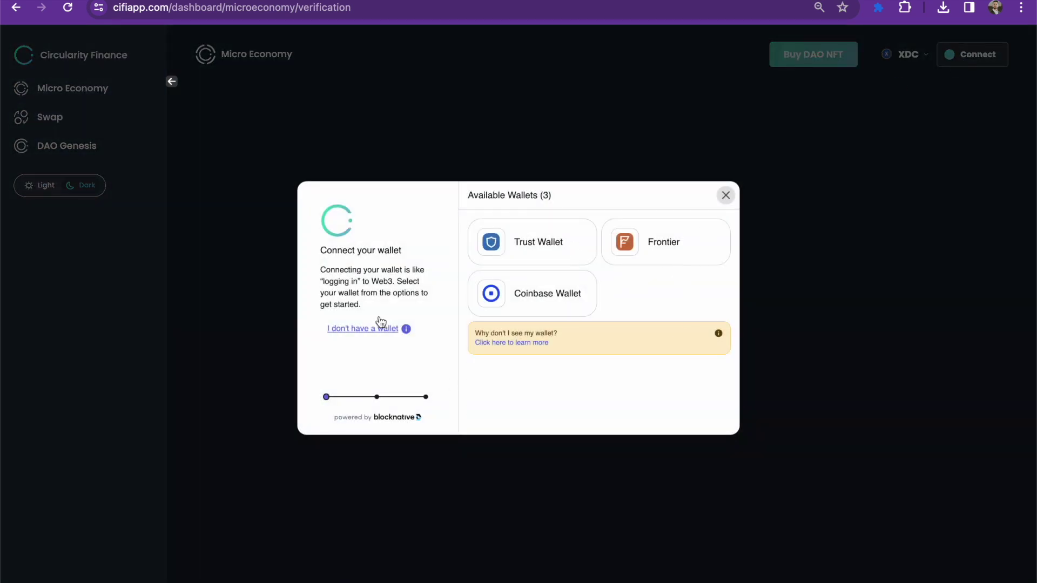
click(725, 195)
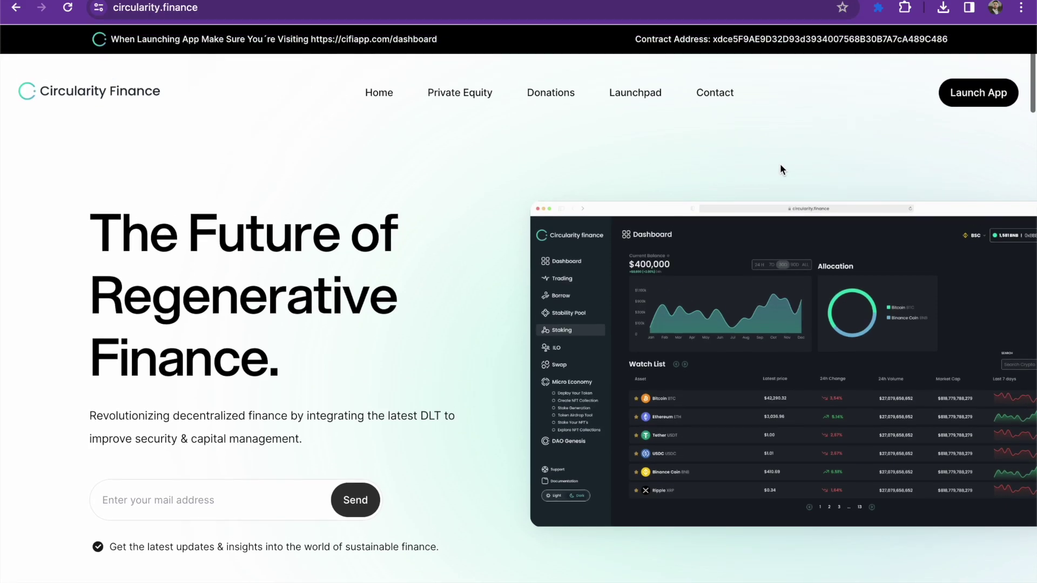
- Open the Private Equity page and scroll through its gold benefit cards to the footer
click(454, 101)
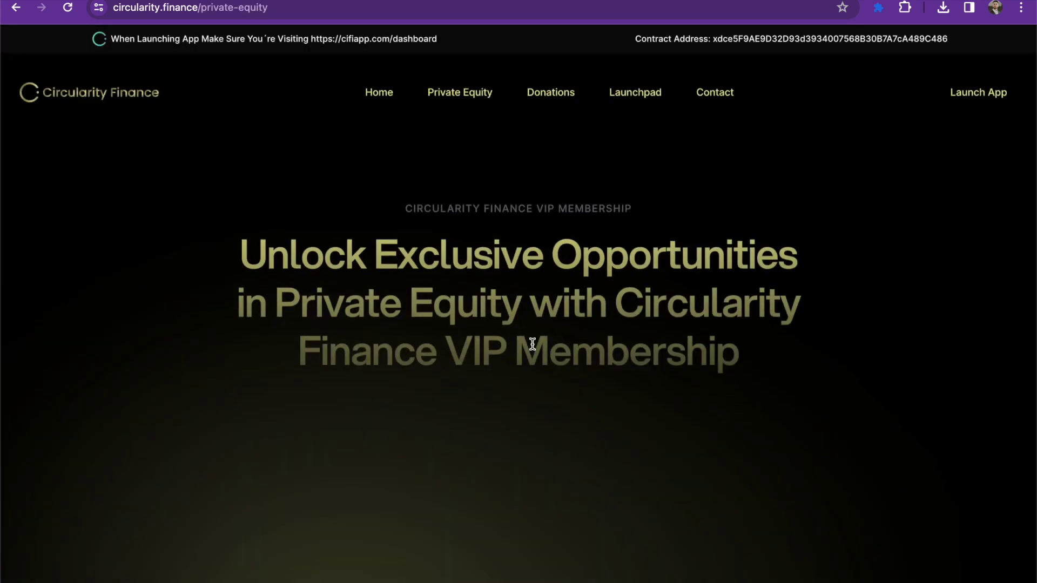
scroll(532, 346, down, 2)
scroll(534, 346, down, 3)
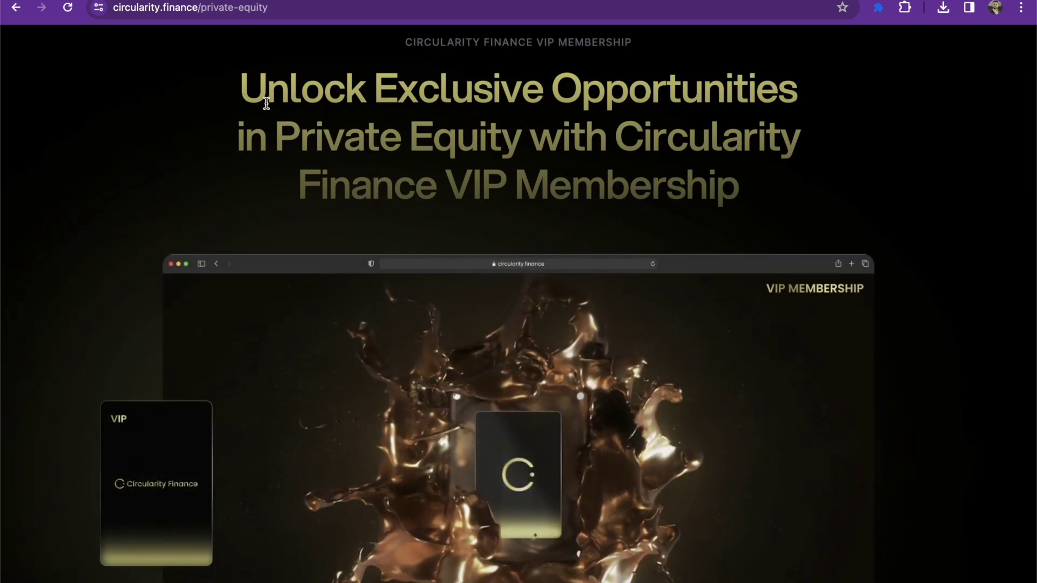
drag(357, 190, 659, 186)
click(674, 180)
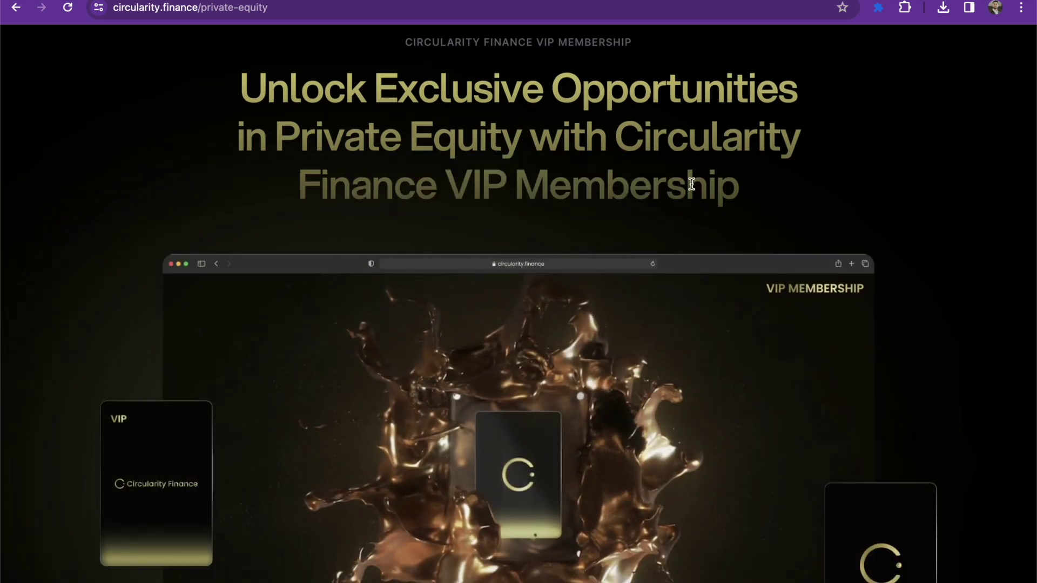
scroll(690, 180, down, 5)
scroll(691, 184, down, 5)
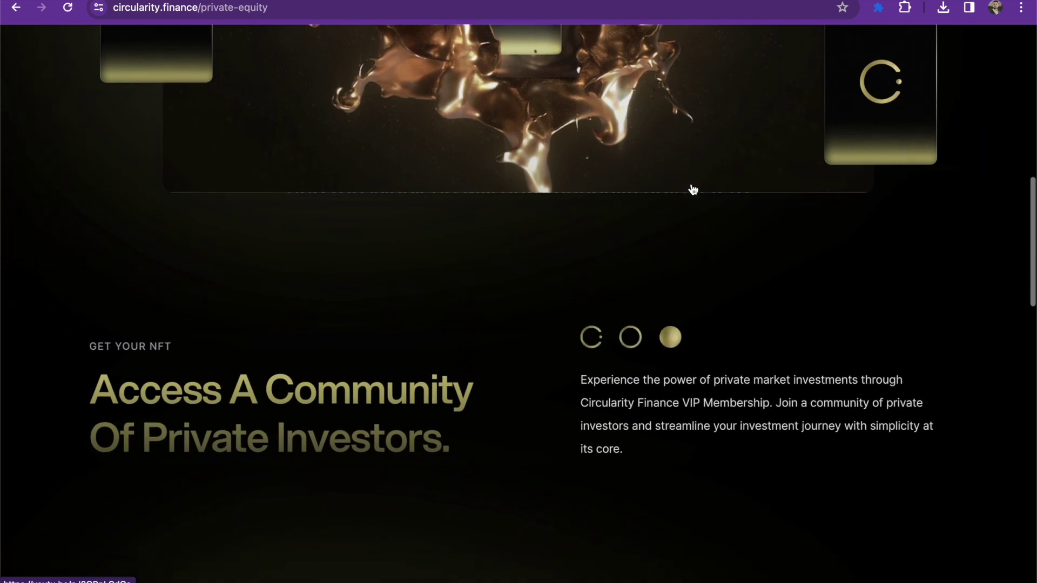
scroll(694, 189, down, 4)
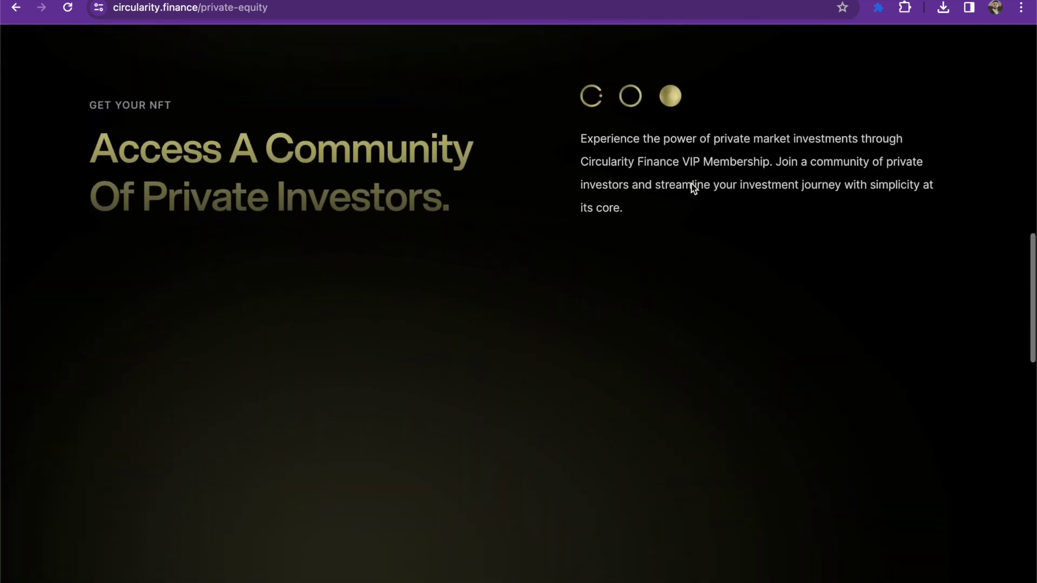
scroll(693, 189, down, 3)
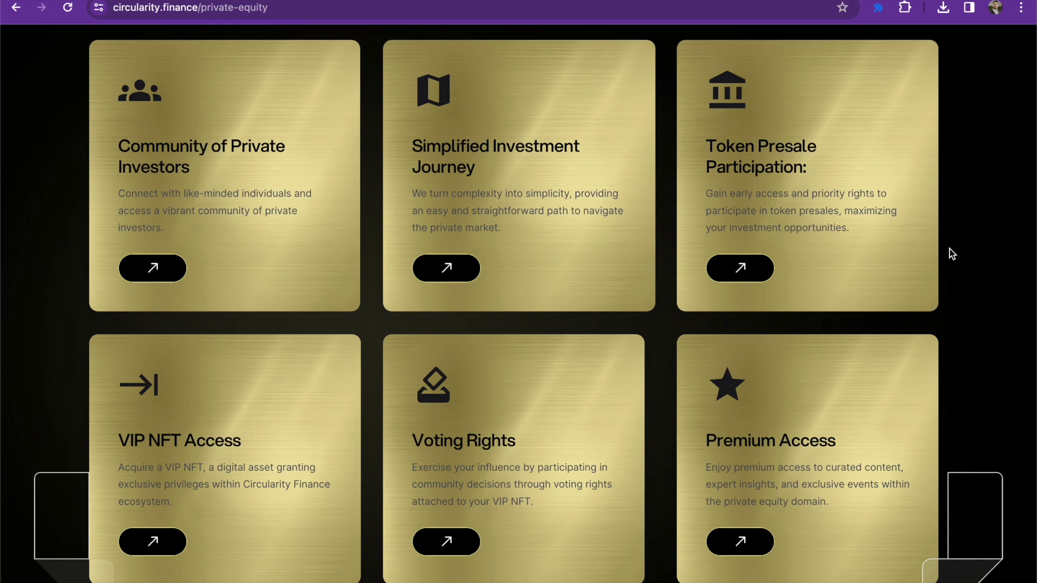
scroll(951, 254, down, 9)
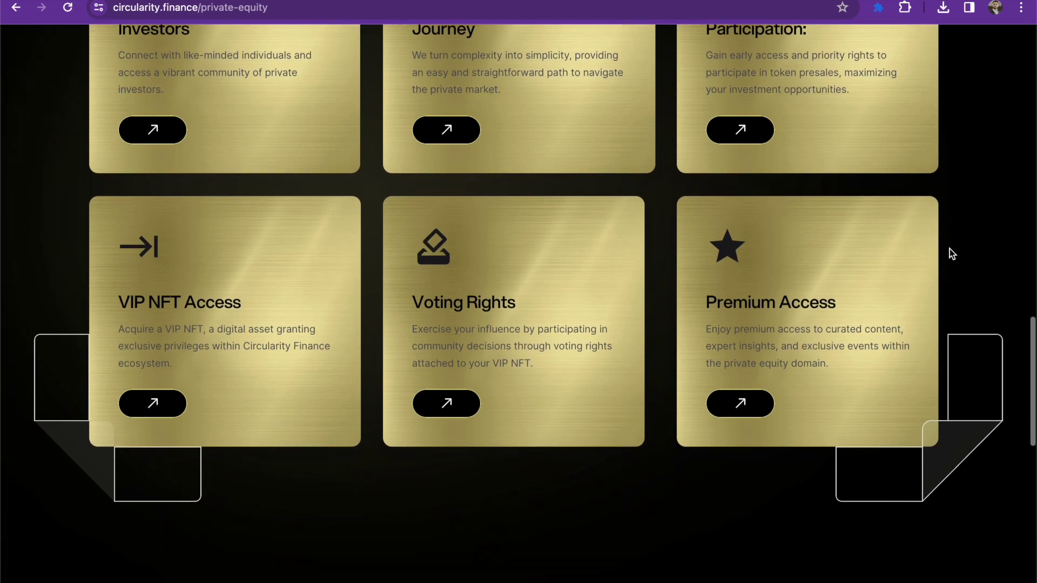
scroll(951, 252, down, 3)
- Scroll back up to the Private Equity hero section
scroll(952, 252, up, 1)
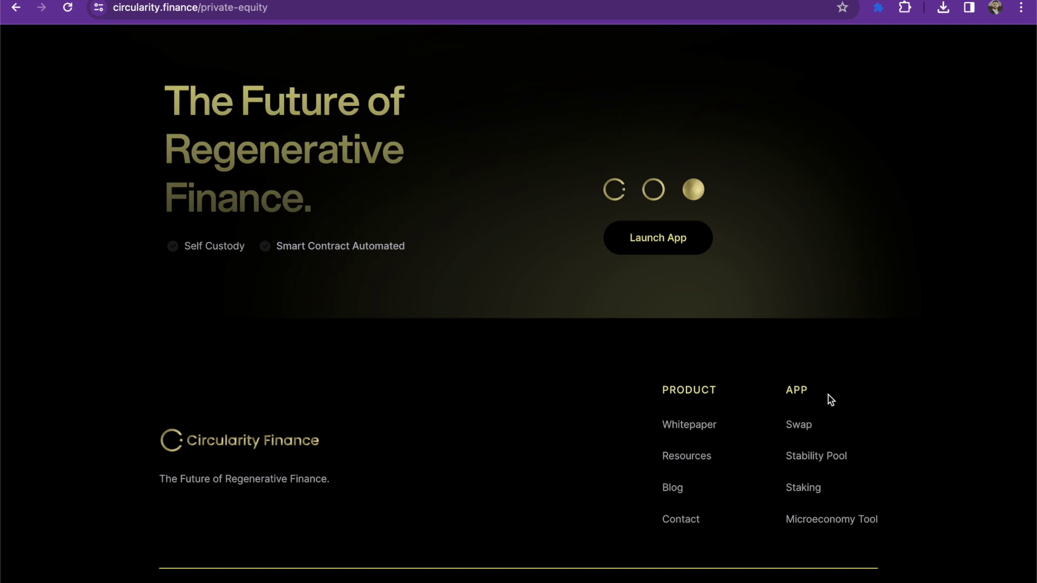
scroll(818, 416, up, 1)
scroll(819, 416, up, 6)
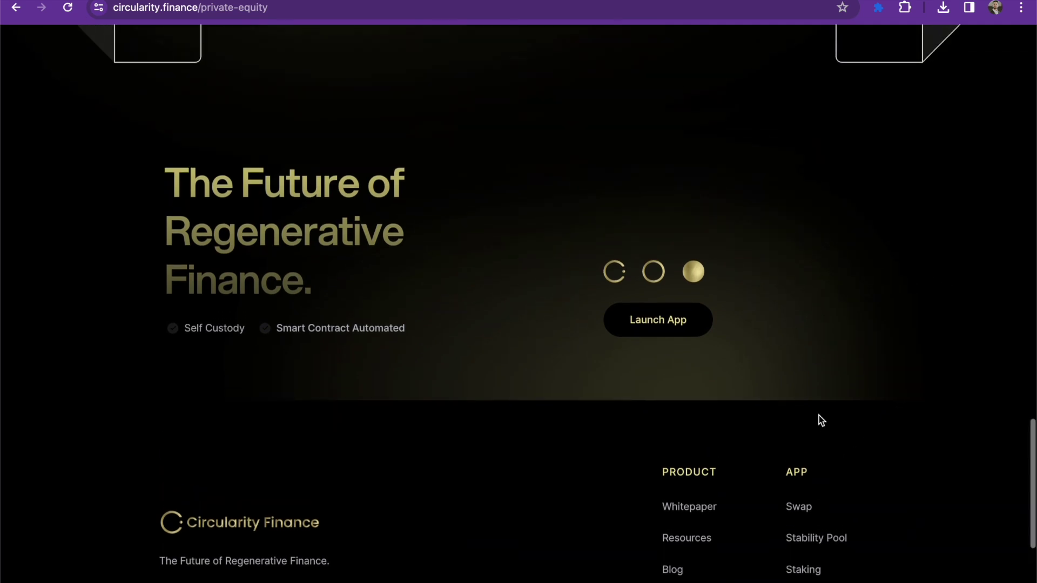
scroll(819, 416, up, 15)
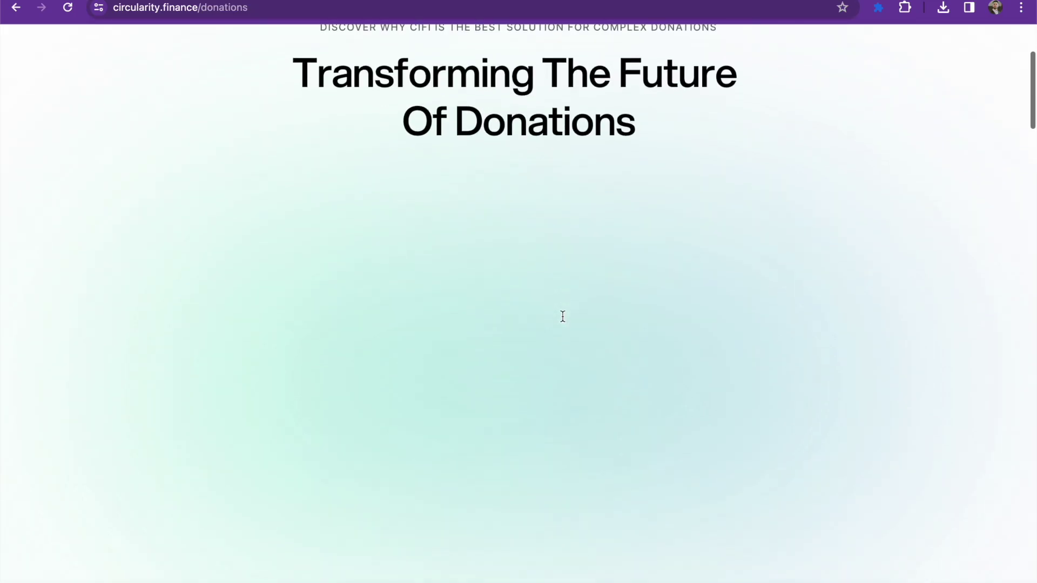
scroll(563, 316, down, 10)
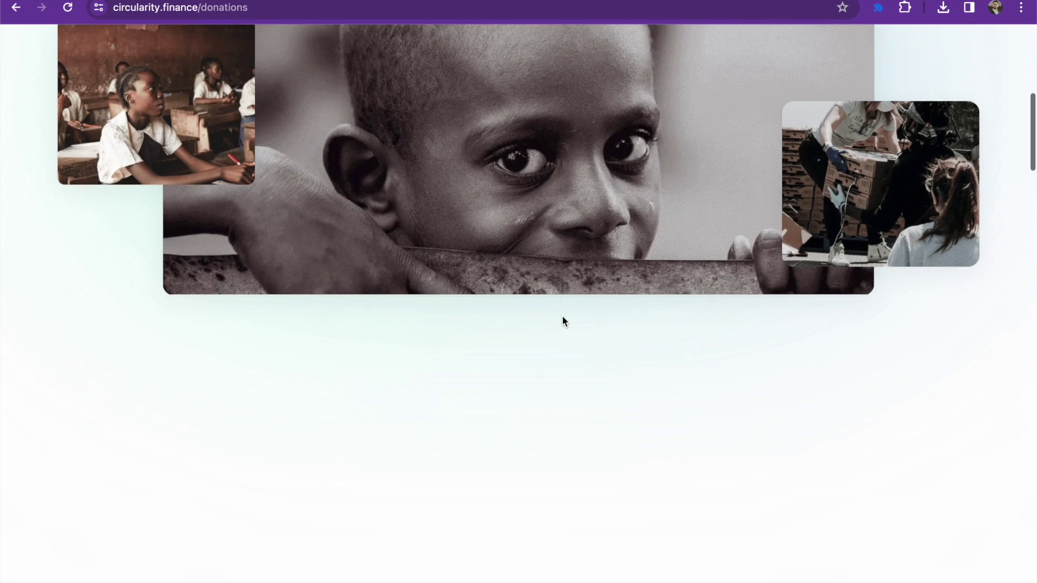
- Read the Donations page's Seamless Sign-Up and Control Your Impact sections
scroll(562, 317, down, 1)
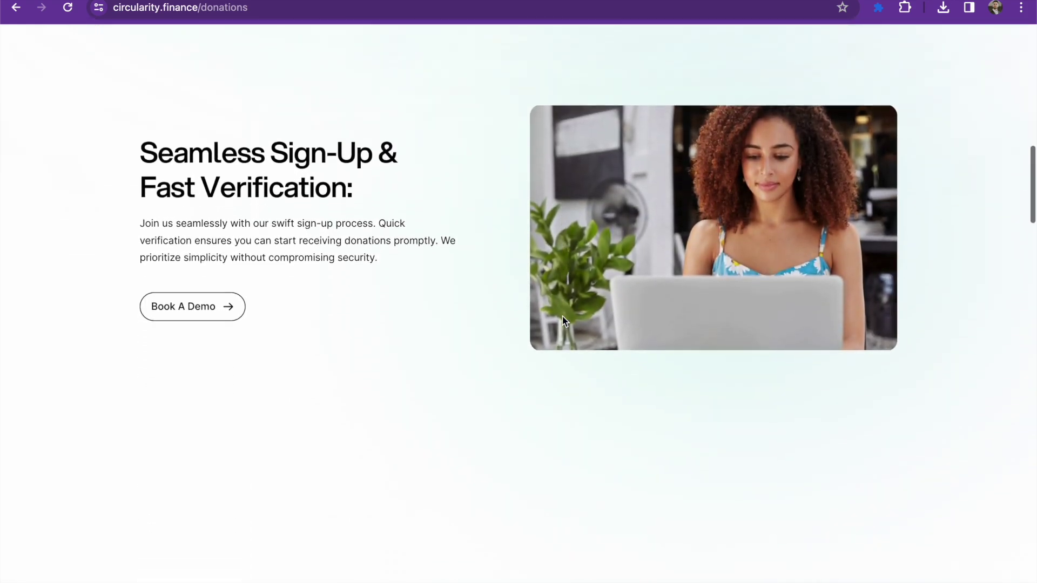
drag(134, 154, 433, 197)
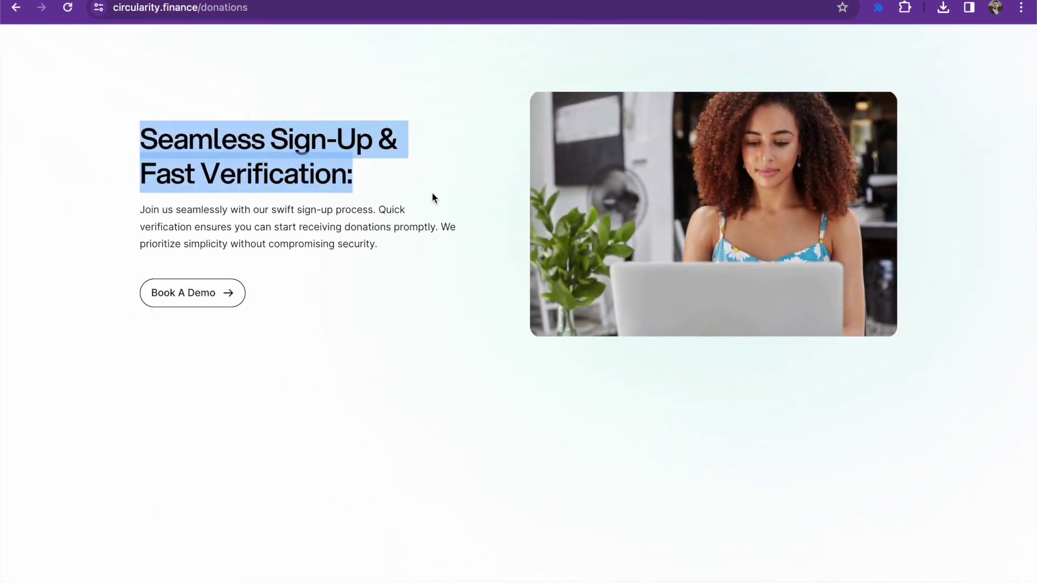
click(443, 254)
scroll(442, 254, down, 5)
- Read the Harmonize with Your Brand heading and its paragraph
scroll(443, 254, down, 1)
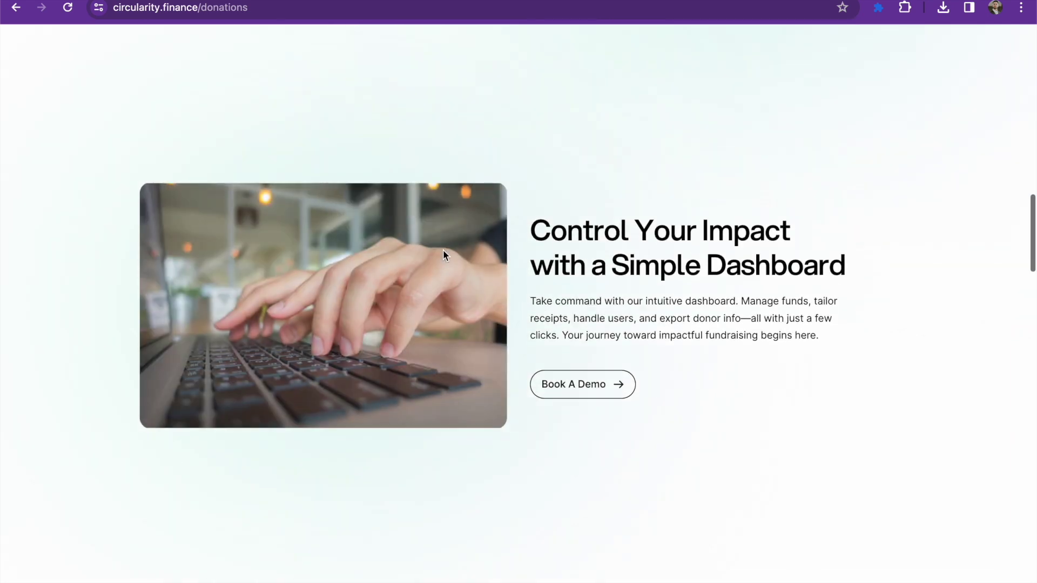
drag(535, 229, 847, 271)
click(870, 275)
scroll(870, 275, down, 8)
scroll(872, 279, down, 1)
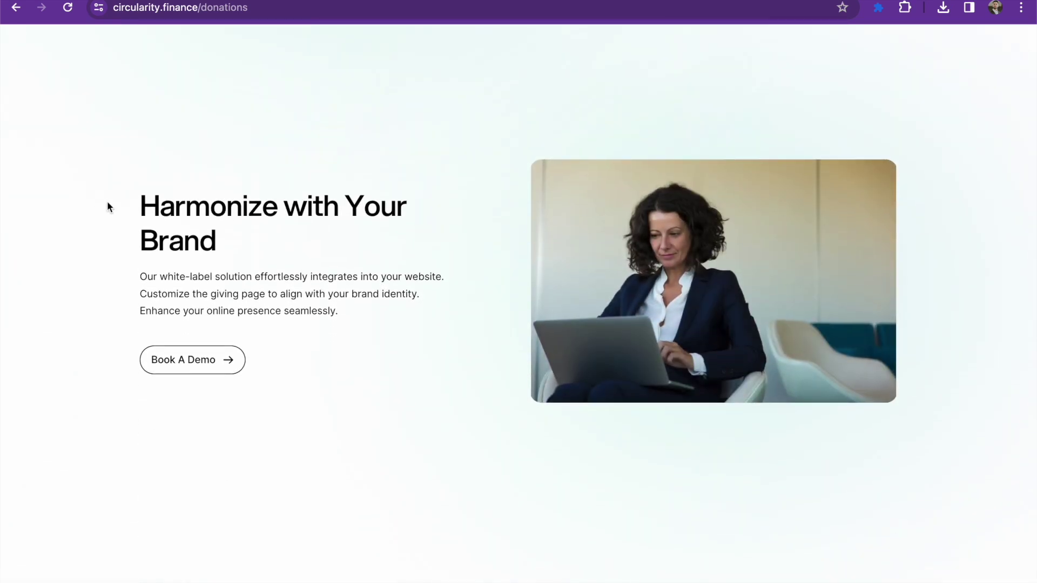
drag(139, 207, 232, 238)
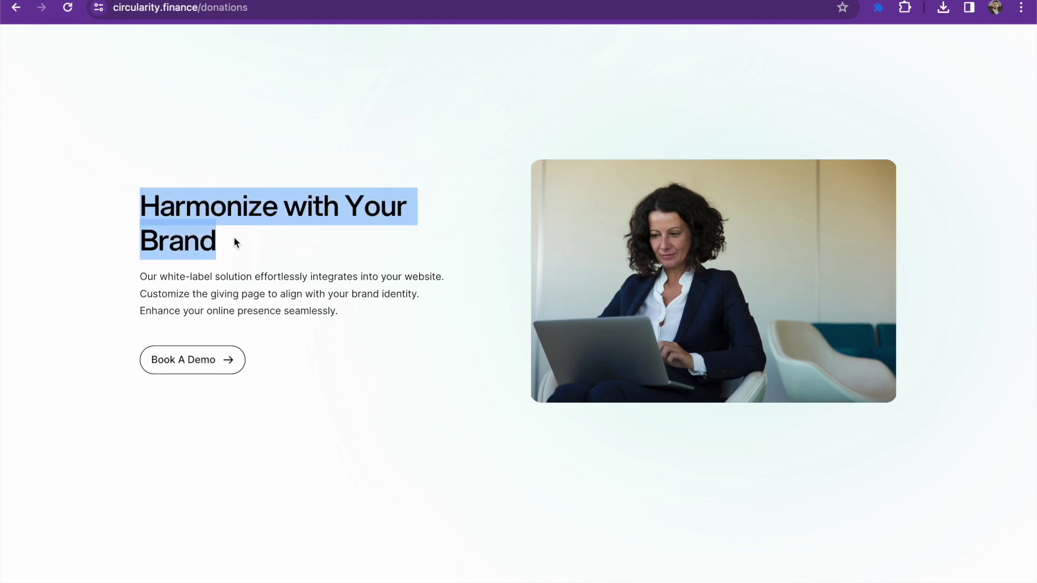
click(234, 236)
drag(140, 277, 431, 283)
click(460, 290)
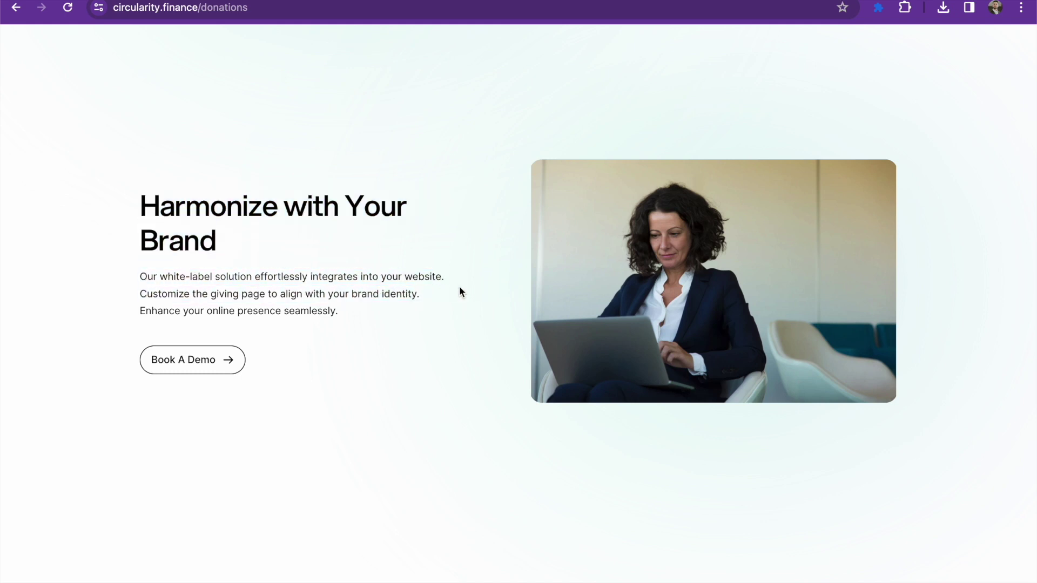
- Scroll down through the cause cards to the Donations page footer
scroll(455, 327, down, 6)
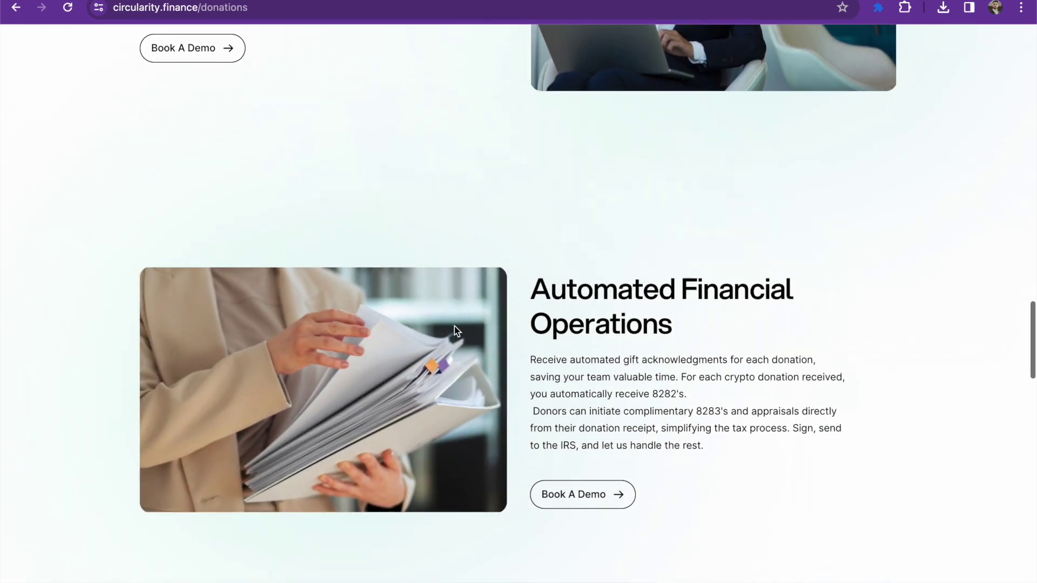
scroll(455, 326, down, 3)
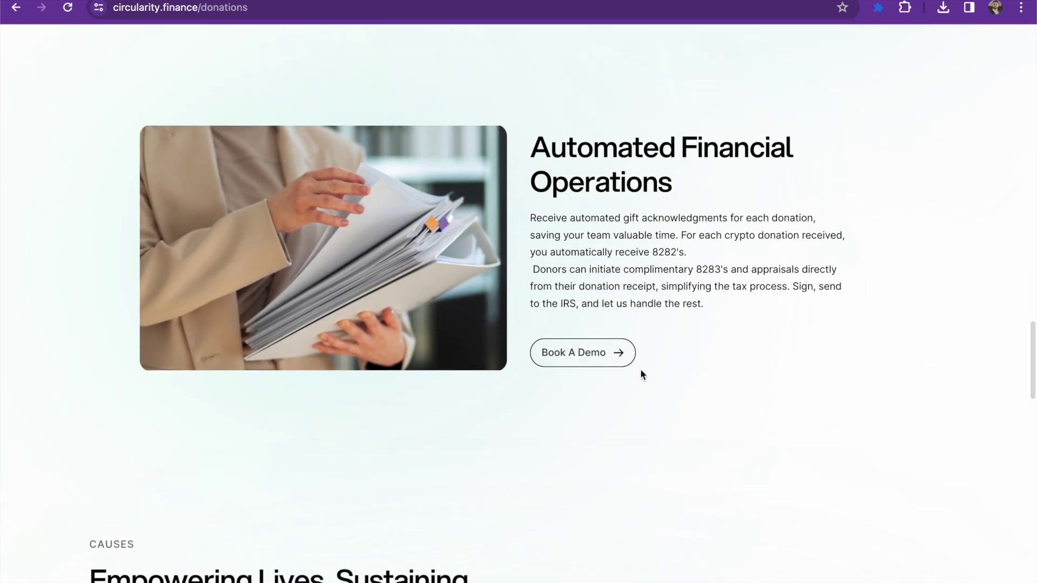
scroll(691, 368, down, 1)
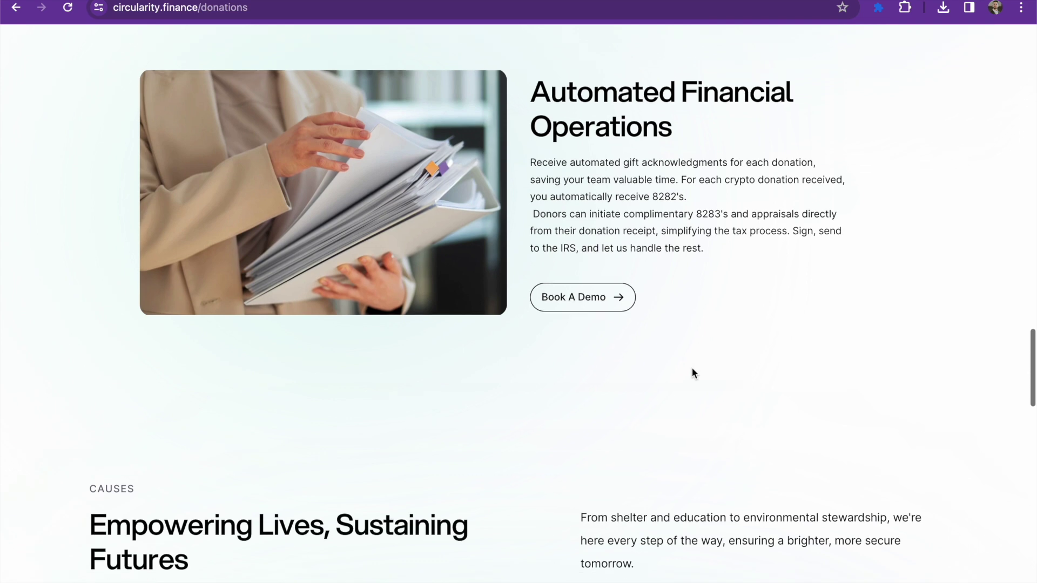
scroll(692, 370, down, 4)
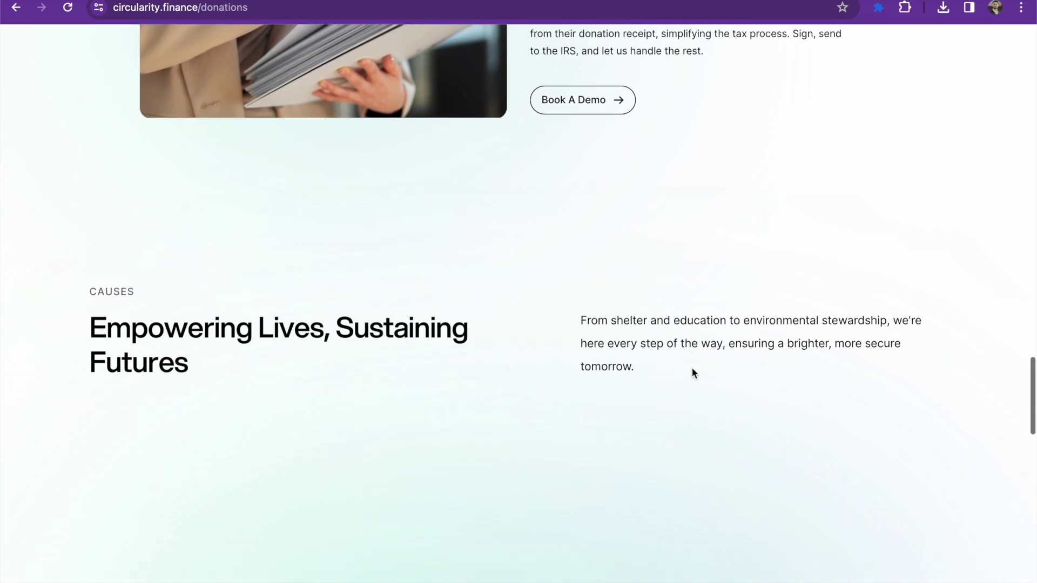
scroll(693, 373, down, 6)
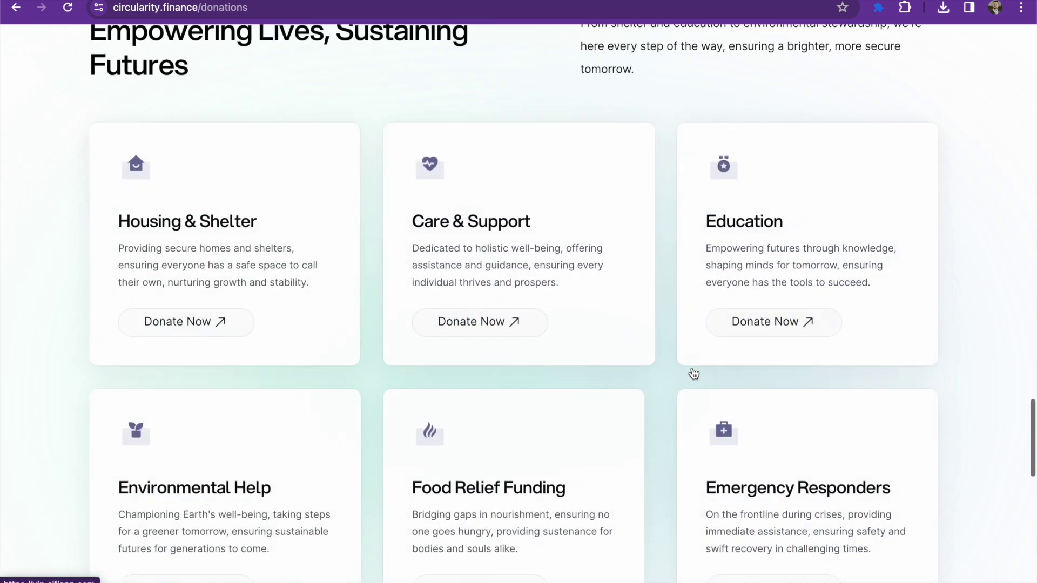
scroll(693, 371, down, 2)
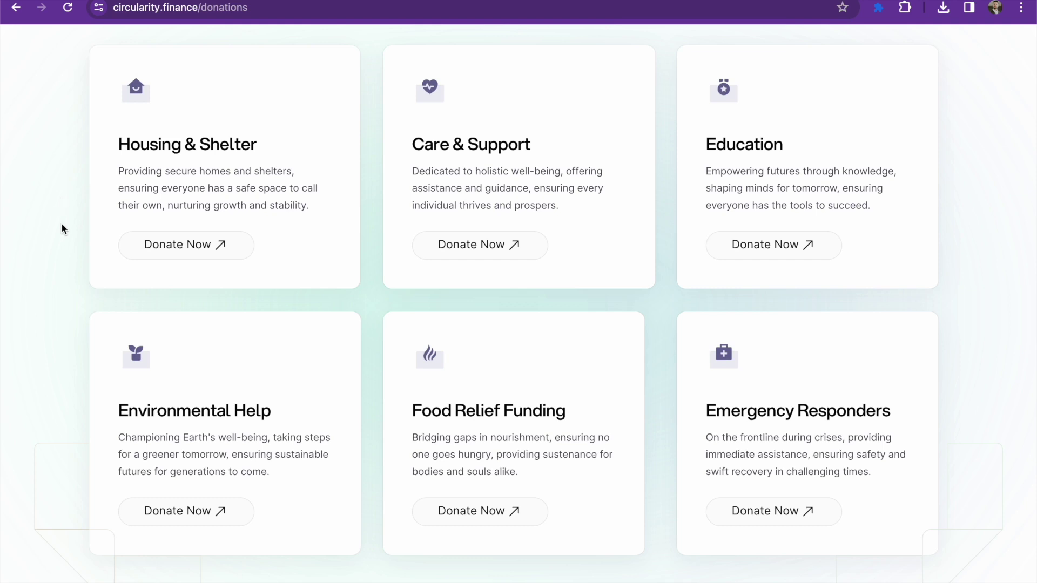
scroll(63, 226, down, 8)
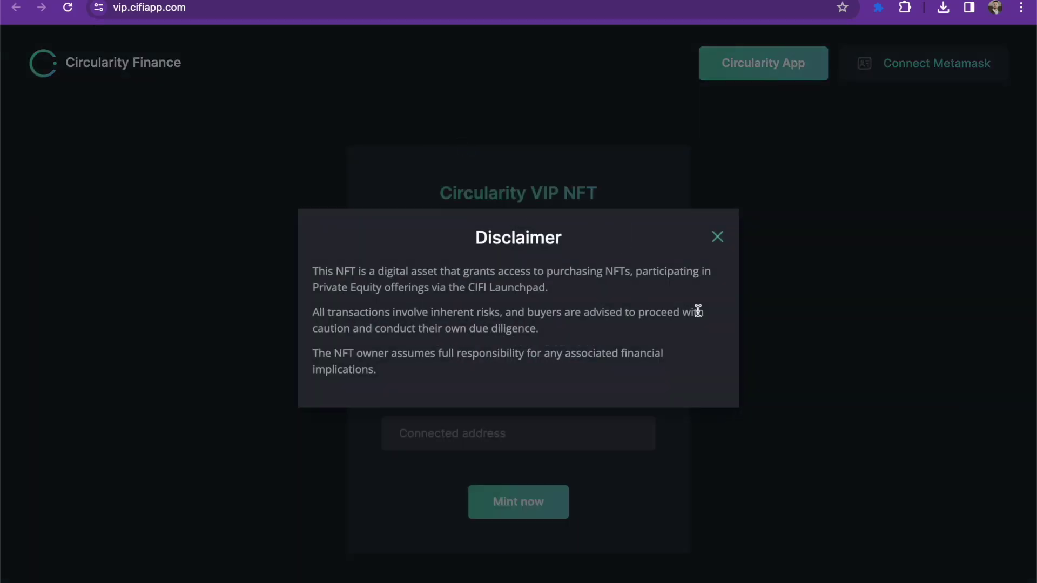
- Close the vip.cifiapp.com Disclaimer and read the sentence about minting the VIP NFT
click(717, 237)
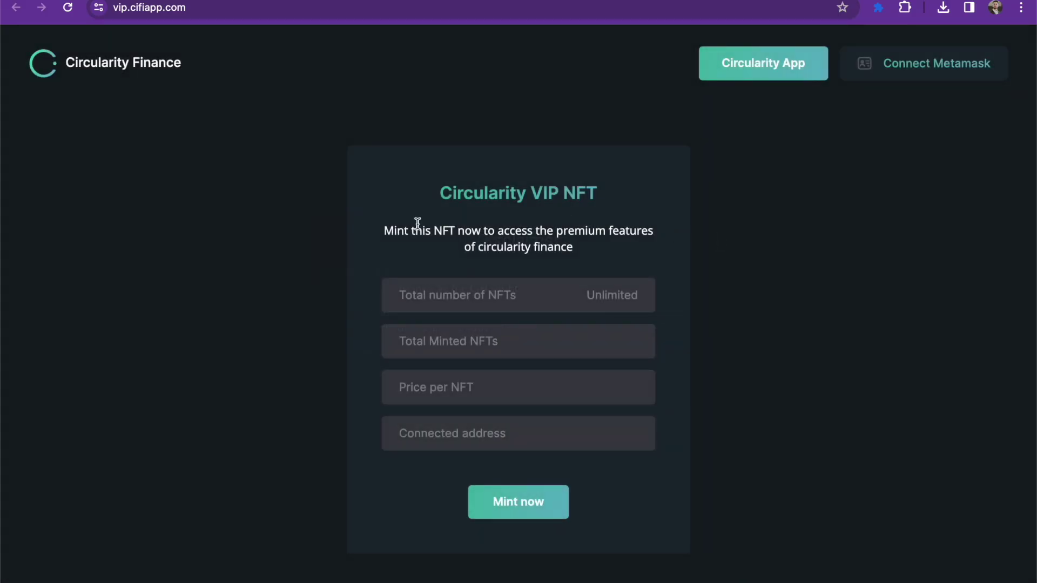
drag(384, 231, 624, 238)
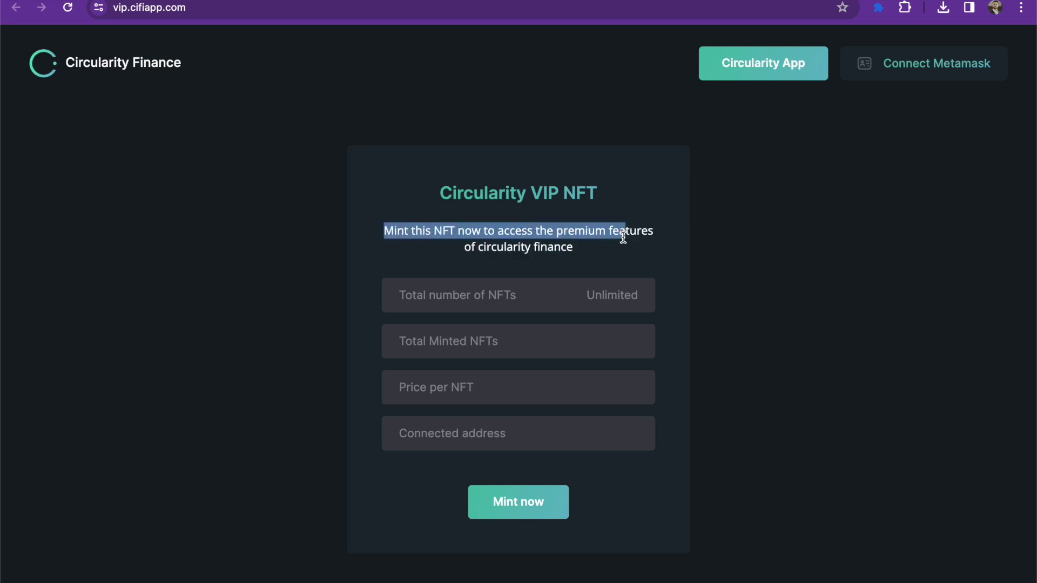
click(643, 255)
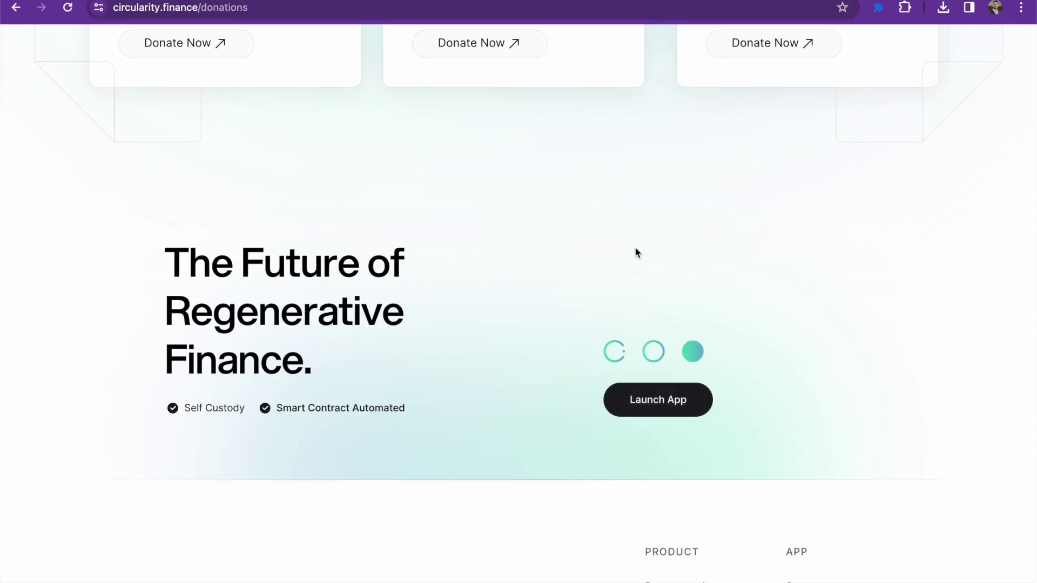
- Scroll to the top, go Home, and read the 'The Future of Regenerative Finance.' hero
scroll(635, 252, up, 15)
scroll(635, 252, up, 10)
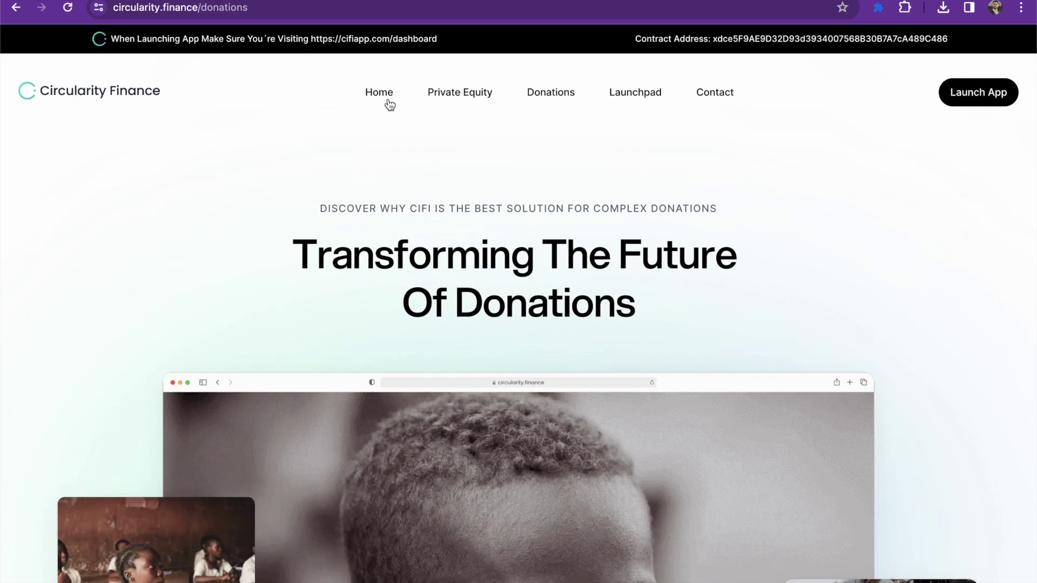
click(382, 99)
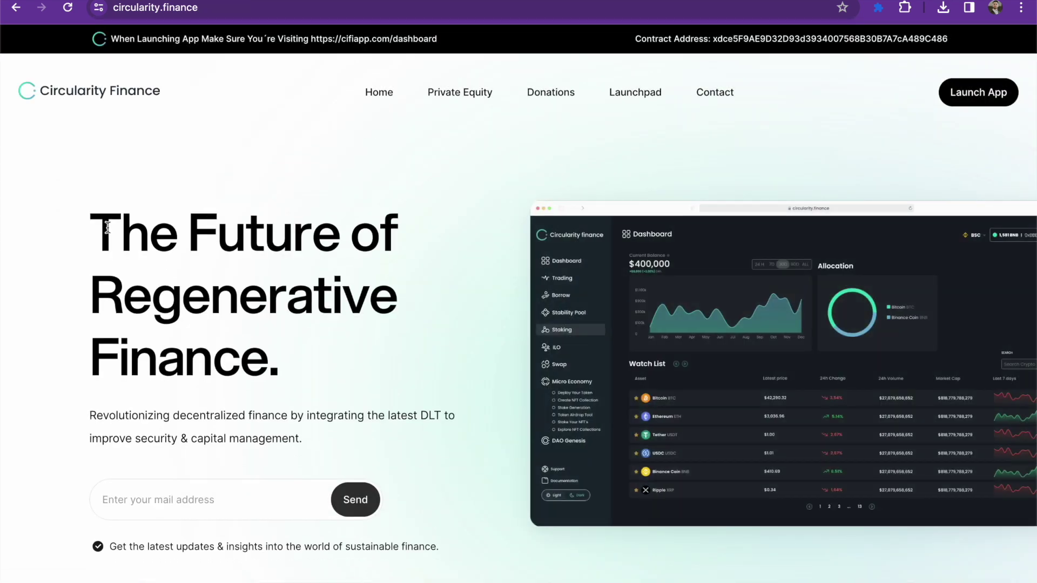
drag(90, 221, 364, 346)
click(372, 354)
scroll(397, 362, down, 1)
scroll(403, 291, up, 1)
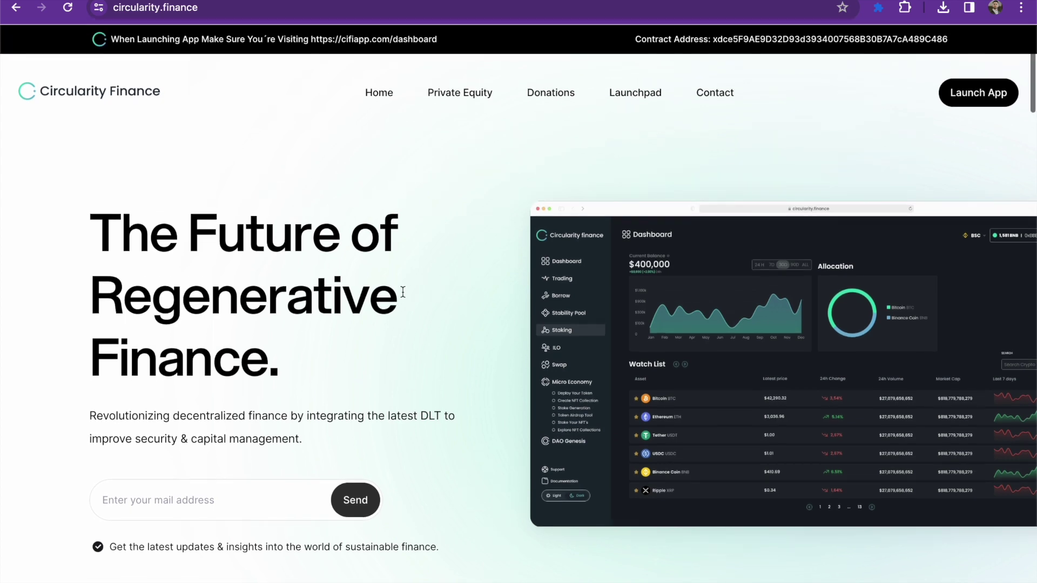